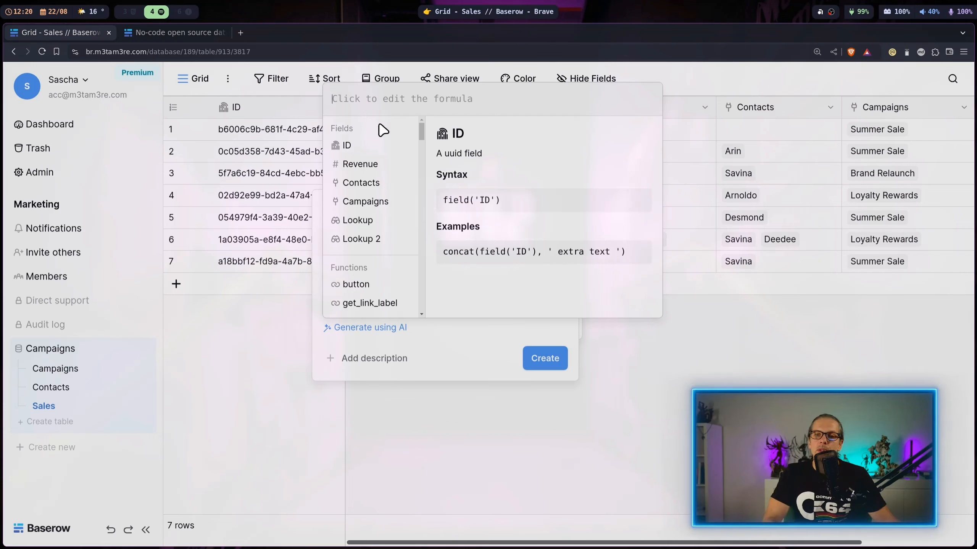
Step: Browse the available fields and the link, file, text and number functions in the formula editor's reference list
{"action": "left_click_drag", "start_coordinate": [423, 136], "coordinate": [422, 148]}
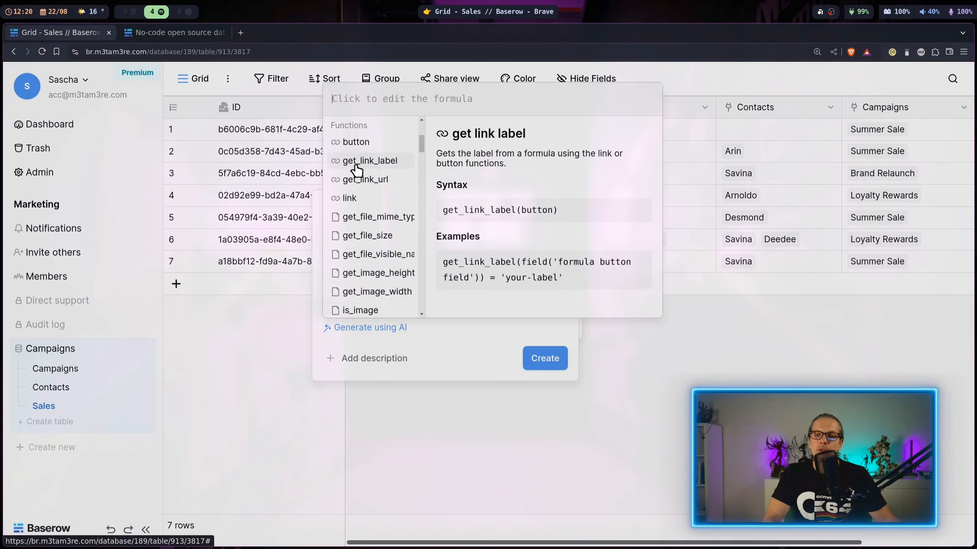
{"action": "scroll", "coordinate": [356, 169], "scroll_direction": "up", "scroll_amount": 3}
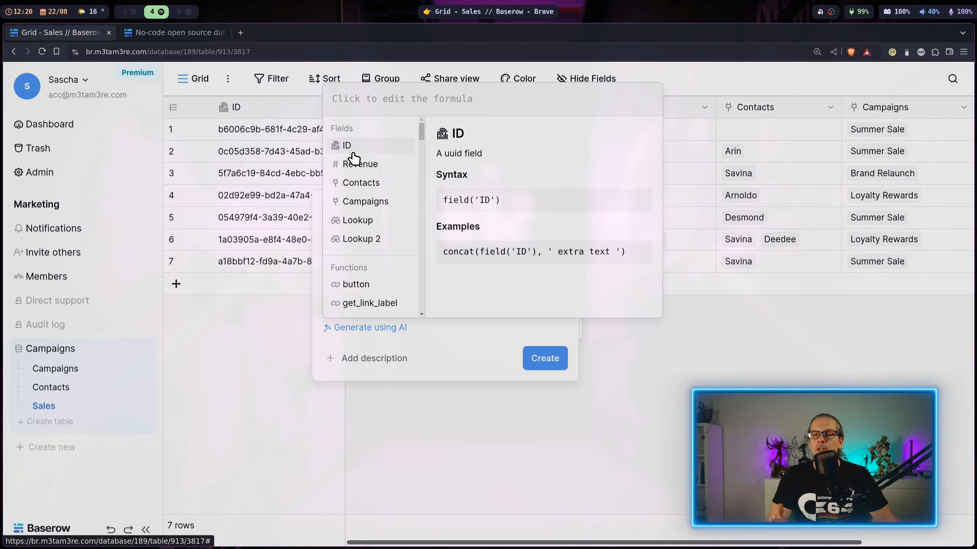
{"action": "scroll", "coordinate": [365, 173], "scroll_direction": "down", "scroll_amount": 2}
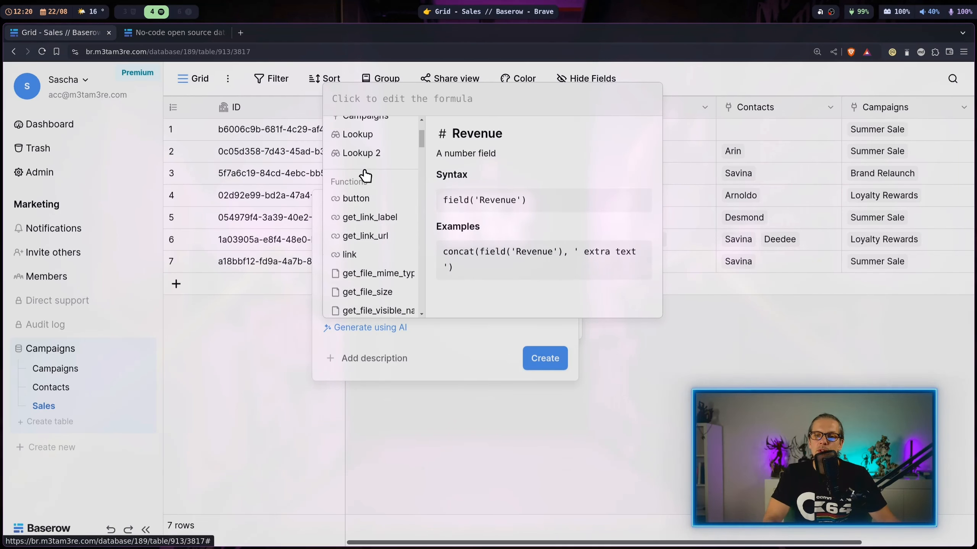
{"action": "scroll", "coordinate": [381, 185], "scroll_direction": "down", "scroll_amount": 2}
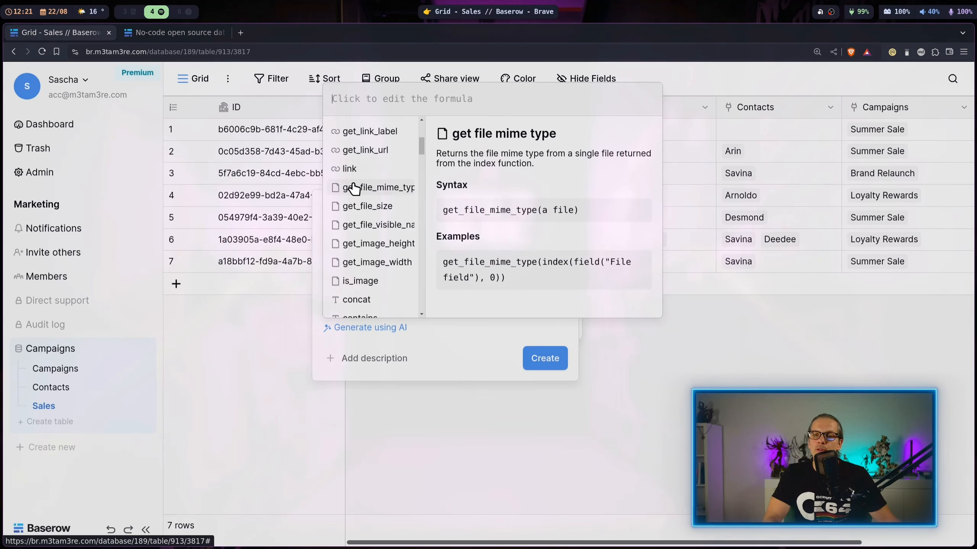
{"action": "scroll", "coordinate": [357, 212], "scroll_direction": "down", "scroll_amount": 2}
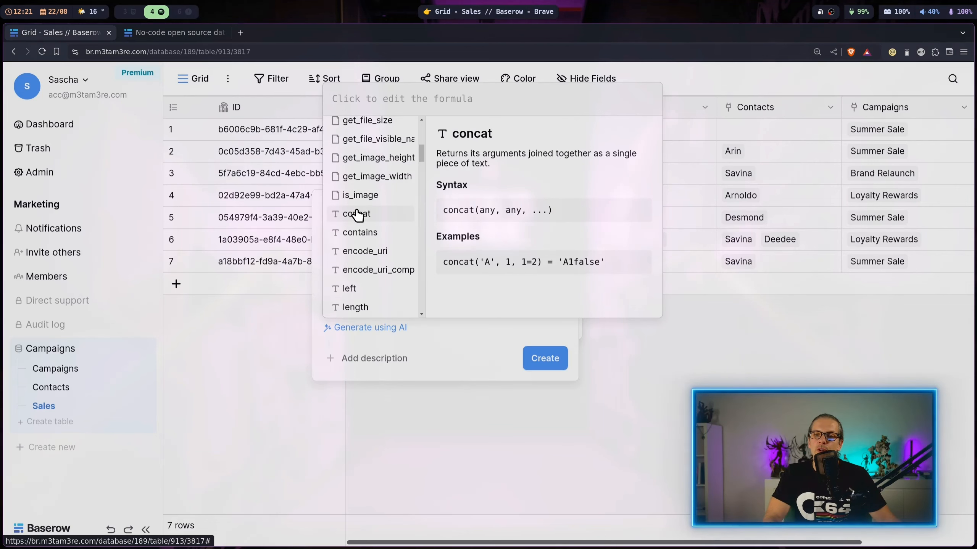
{"action": "scroll", "coordinate": [361, 223], "scroll_direction": "down", "scroll_amount": 4}
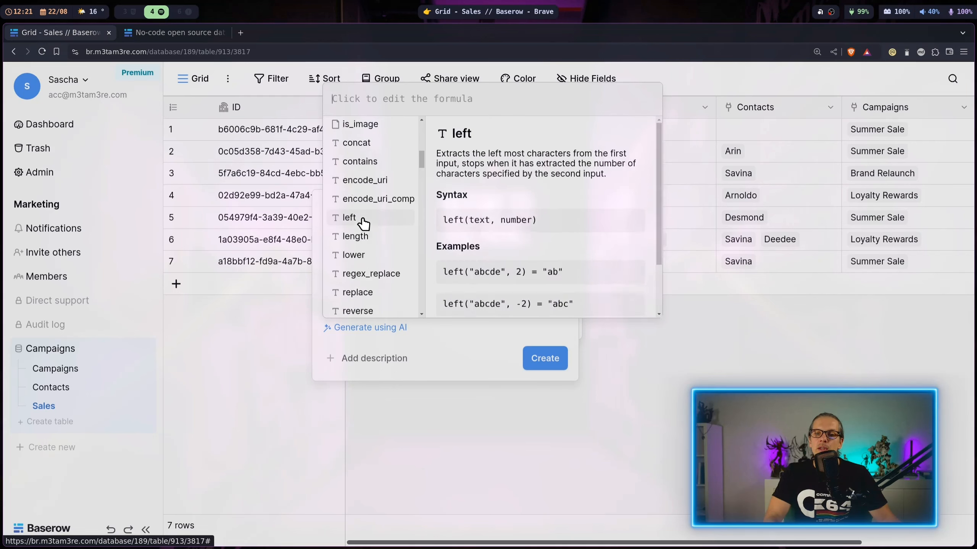
{"action": "scroll", "coordinate": [363, 225], "scroll_direction": "down", "scroll_amount": 8}
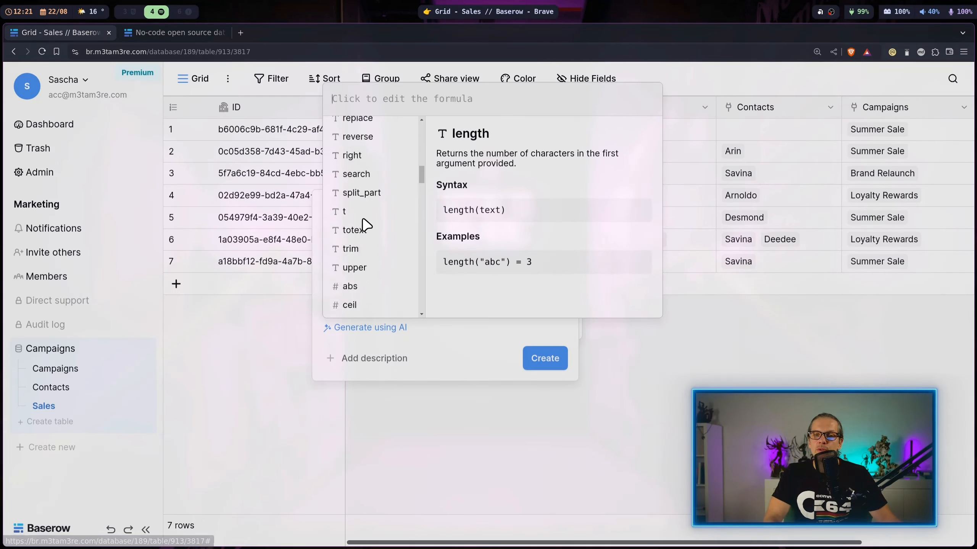
{"action": "scroll", "coordinate": [363, 223], "scroll_direction": "down", "scroll_amount": 2}
{"action": "scroll", "coordinate": [364, 222], "scroll_direction": "up", "scroll_amount": 4}
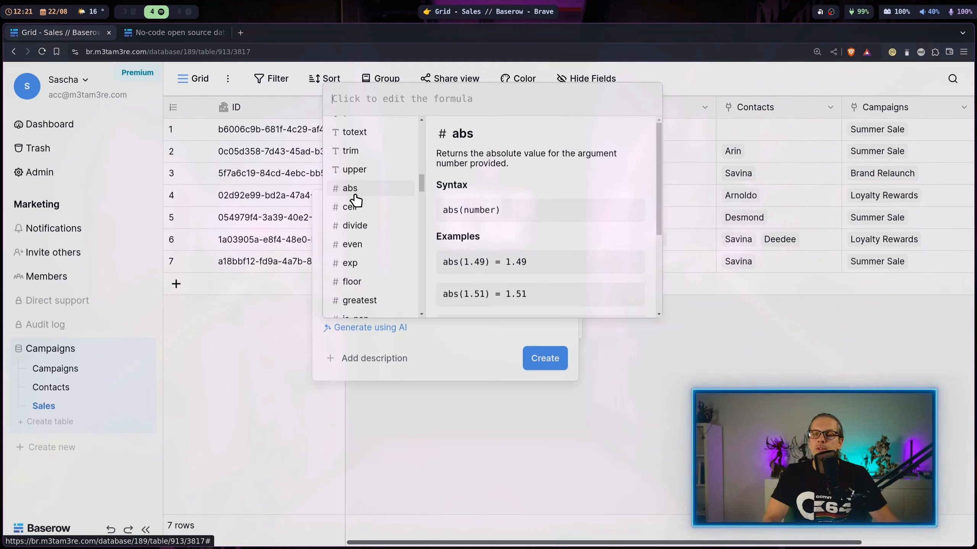
{"action": "scroll", "coordinate": [356, 199], "scroll_direction": "up", "scroll_amount": 4}
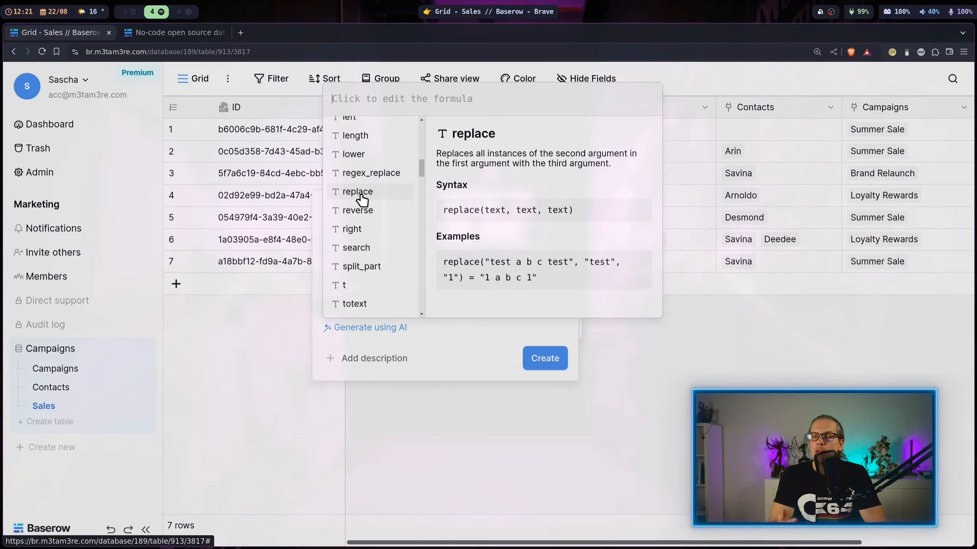
{"action": "scroll", "coordinate": [361, 231], "scroll_direction": "down", "scroll_amount": 5}
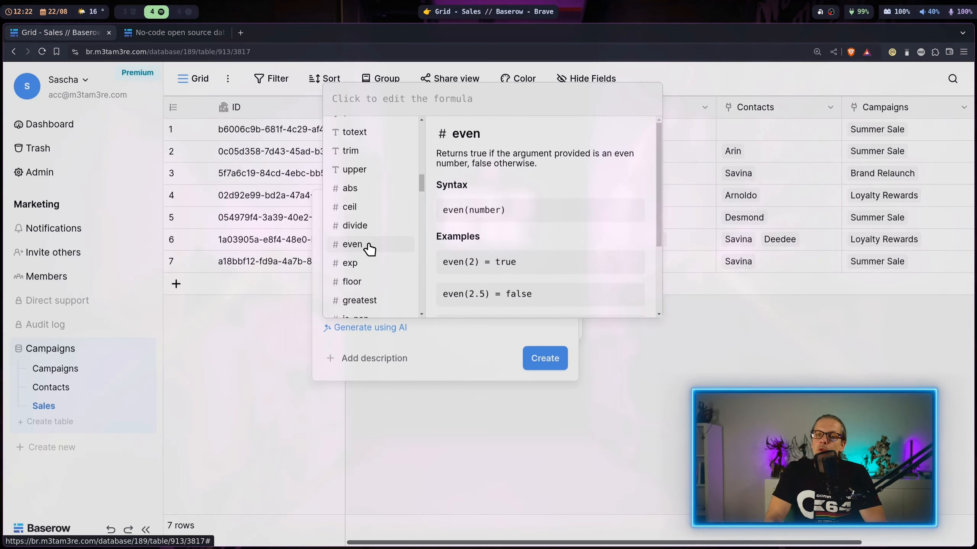
{"action": "scroll", "coordinate": [367, 246], "scroll_direction": "up", "scroll_amount": 6}
{"action": "scroll", "coordinate": [370, 249], "scroll_direction": "up", "scroll_amount": 2}
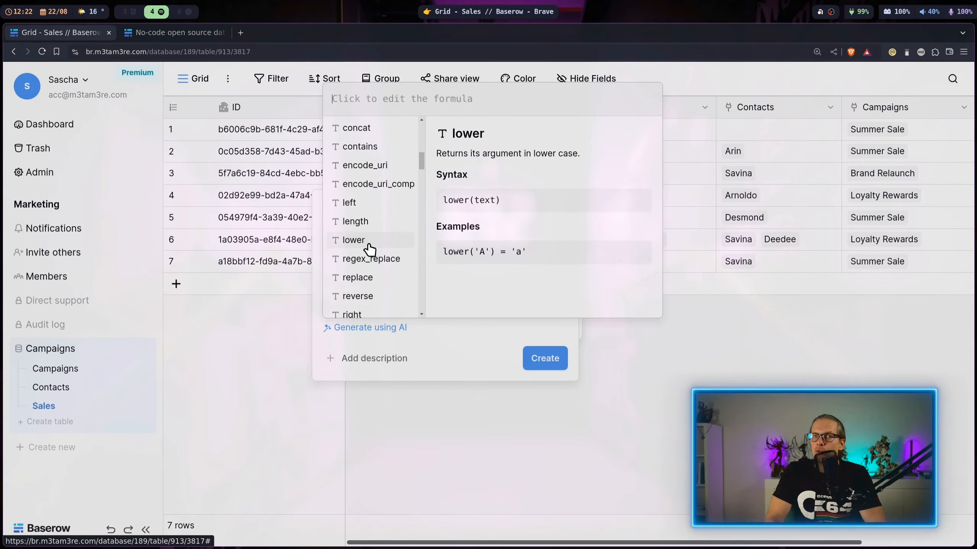
{"action": "scroll", "coordinate": [368, 246], "scroll_direction": "up", "scroll_amount": 4}
Step: Try the formula replace(field('Revenue'),'1','2') for the new REPLACE field and examine the validation feedback
{"action": "left_click", "coordinate": [356, 86]}
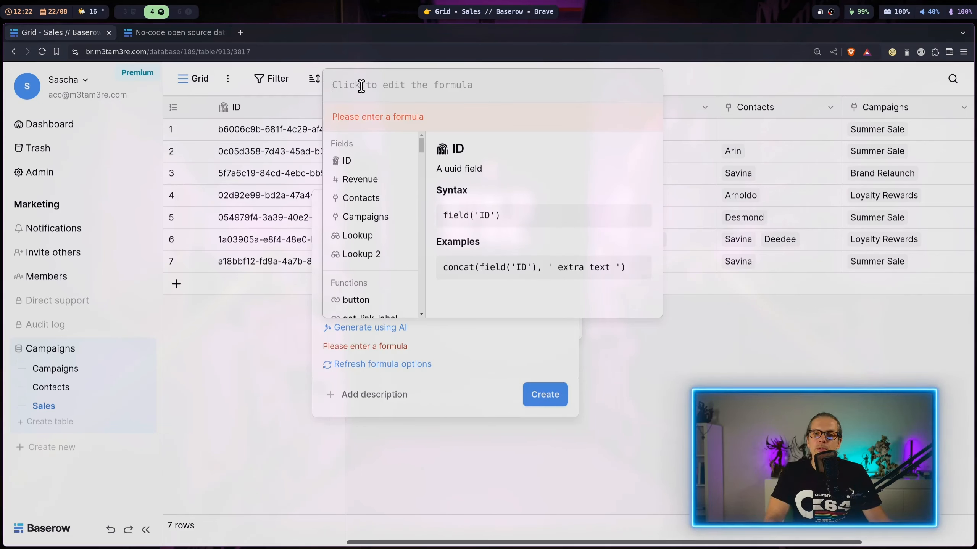
{"action": "type", "text": "replace(field('Revenue'),'1','2')"}
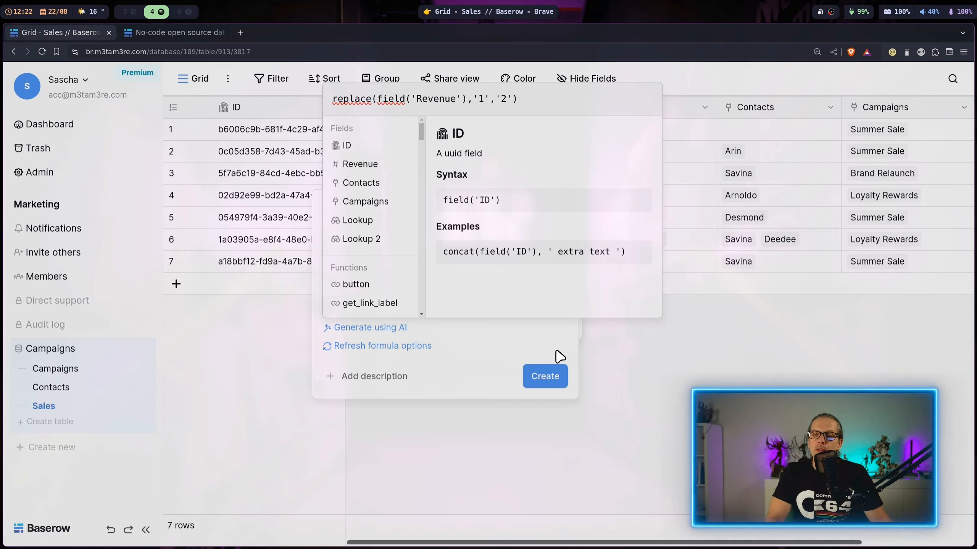
{"action": "key", "text": "Return"}
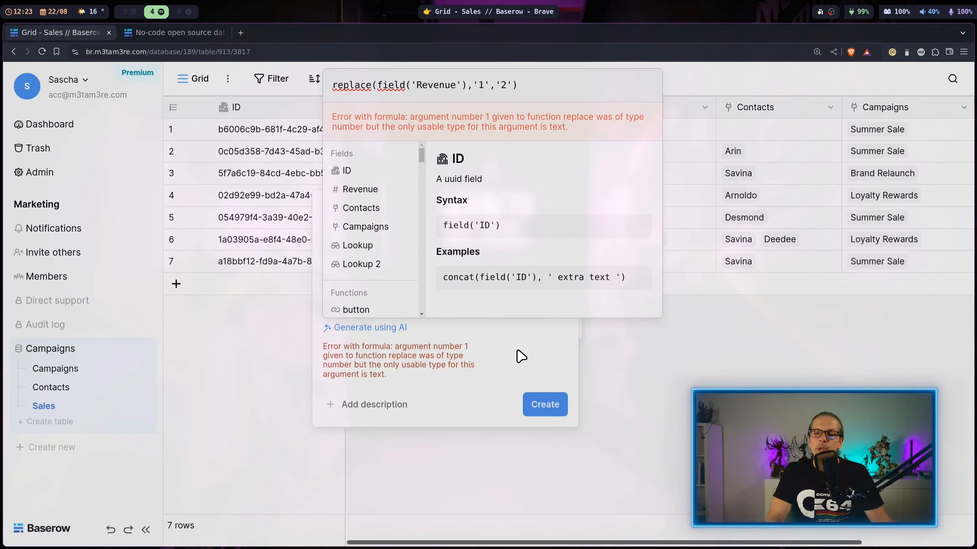
{"action": "left_click", "coordinate": [517, 351]}
{"action": "left_click_drag", "start_coordinate": [323, 346], "coordinate": [397, 380]}
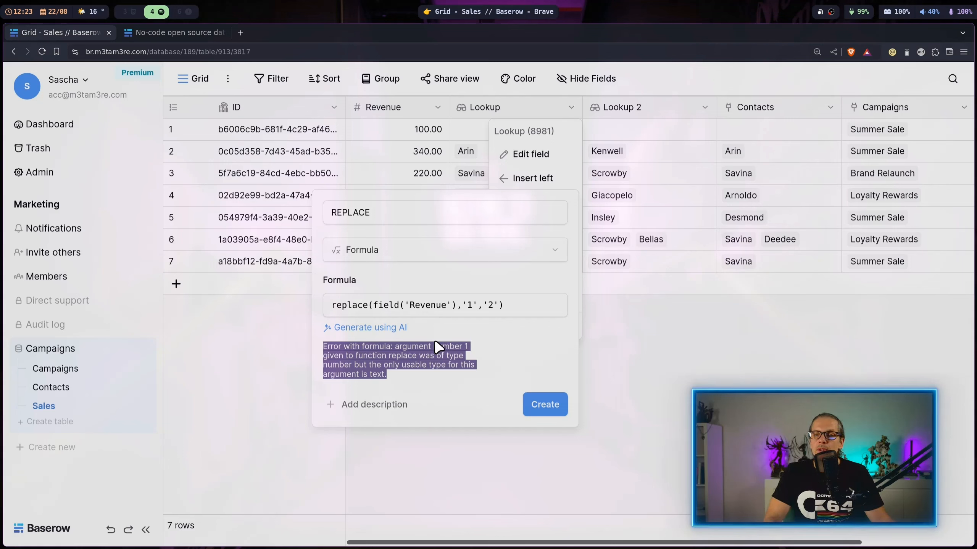
Step: Check the replace function's syntax and required argument types in the formula editor's reference
{"action": "left_click", "coordinate": [433, 306]}
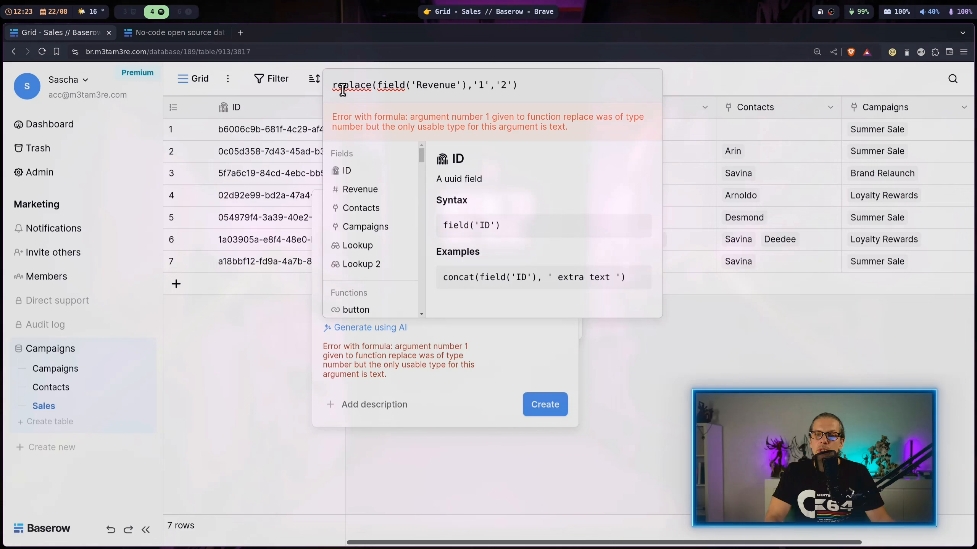
{"action": "left_click", "coordinate": [348, 84]}
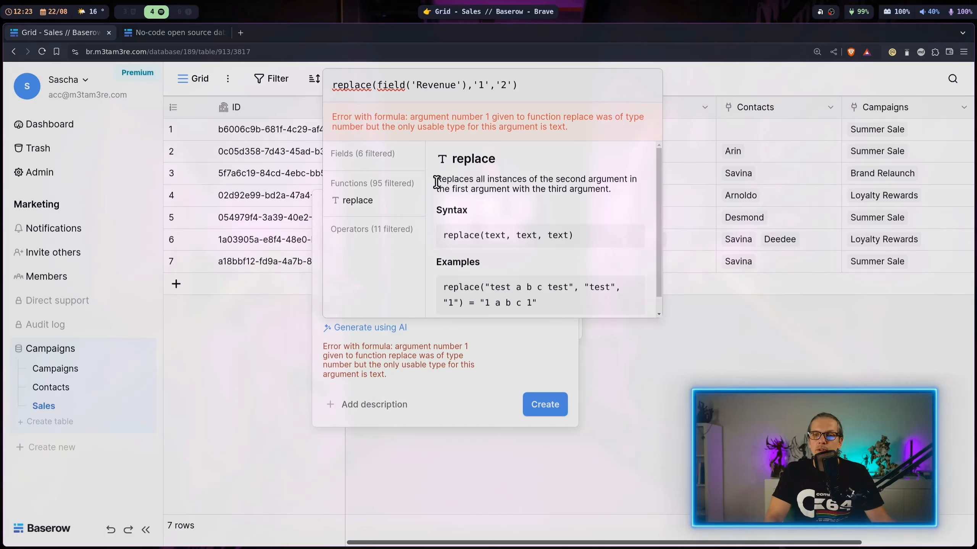
{"action": "left_click_drag", "start_coordinate": [443, 235], "coordinate": [580, 237]}
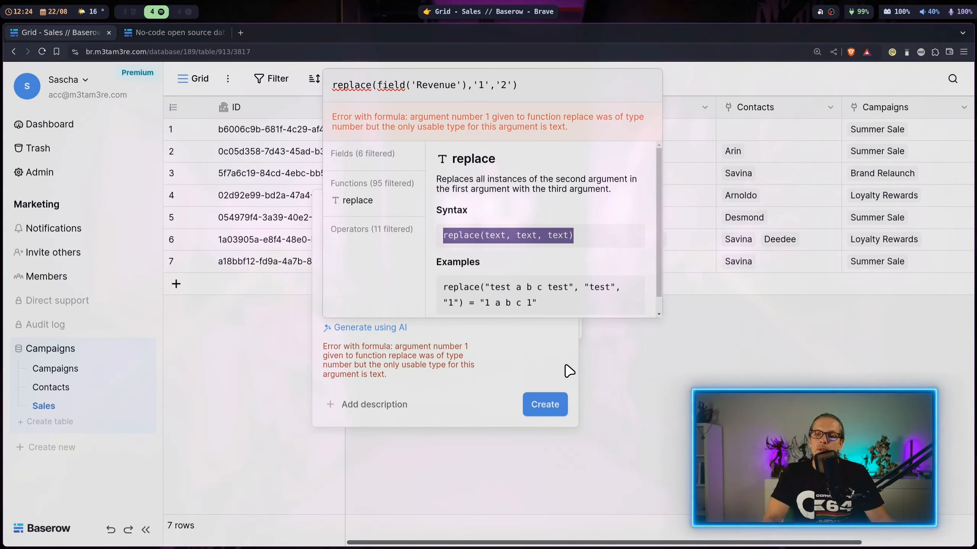
Step: Clear the formula, insert the totext function instead and check its syntax and example
{"action": "triple_click", "coordinate": [529, 98]}
{"action": "type", "text": "to"}
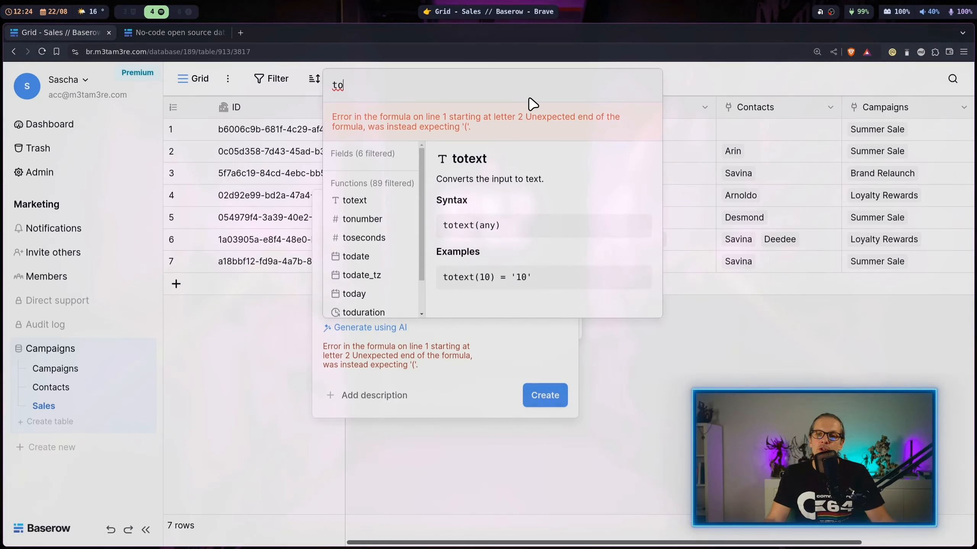
{"action": "left_click", "coordinate": [357, 204]}
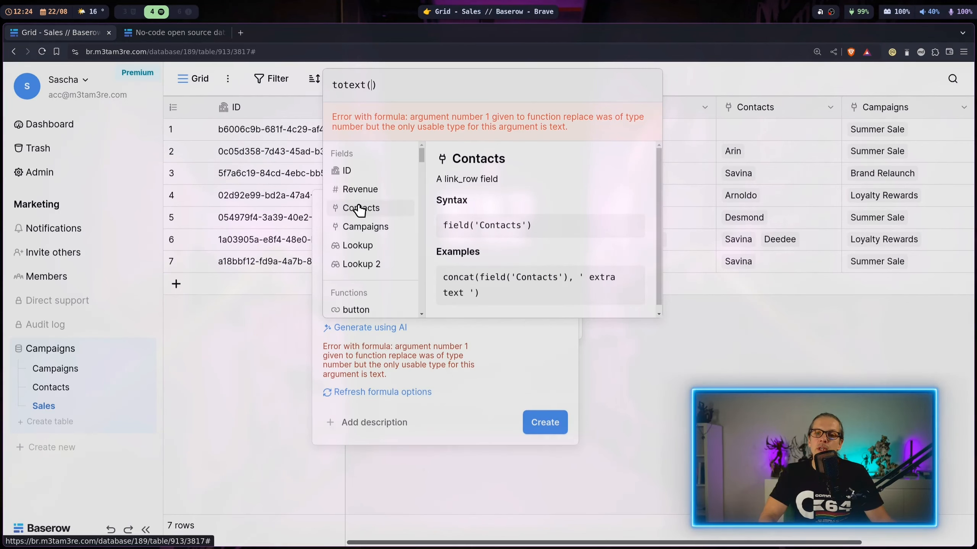
{"action": "left_click", "coordinate": [352, 86]}
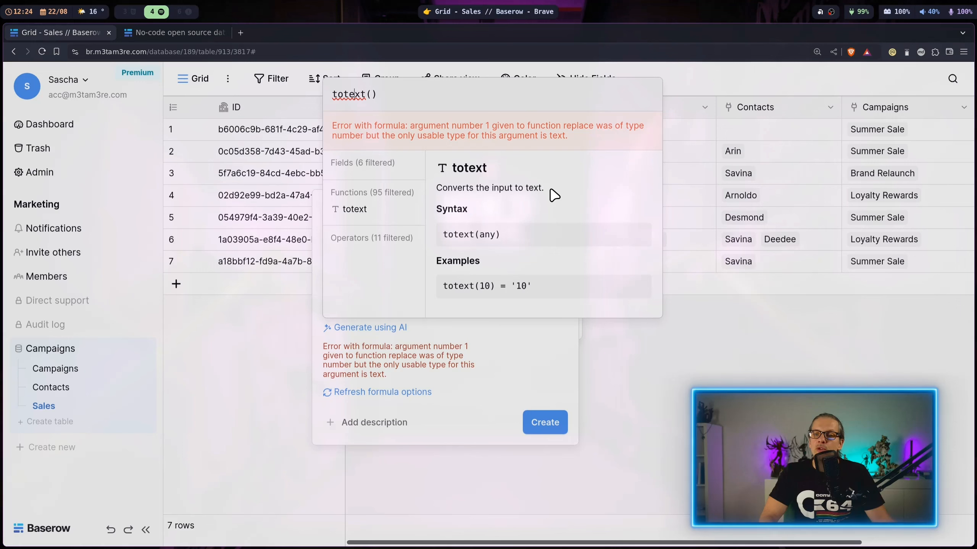
Step: Set the REPLACE field's formula to replace(totext(field('Revenue')),'1','2') and create the field
{"action": "key", "text": "ctrl+a"}
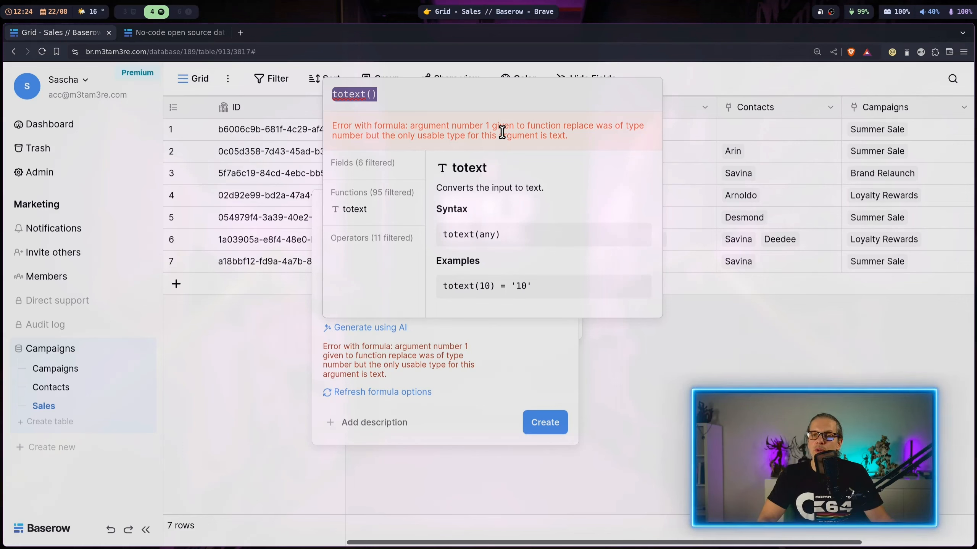
{"action": "type", "text": "replace(totext(field('Revenue')),'.',',')"}
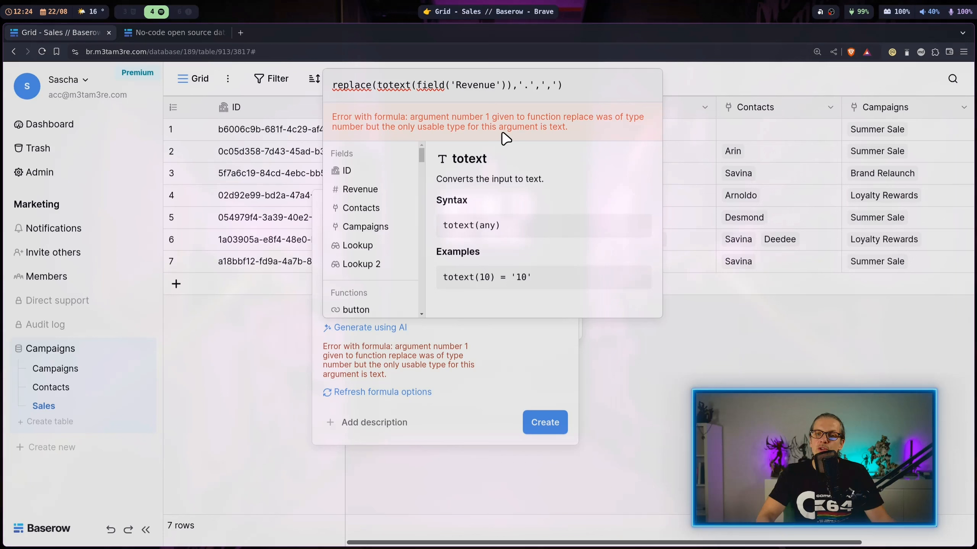
{"action": "left_click", "coordinate": [338, 84]}
{"action": "left_click", "coordinate": [343, 83]}
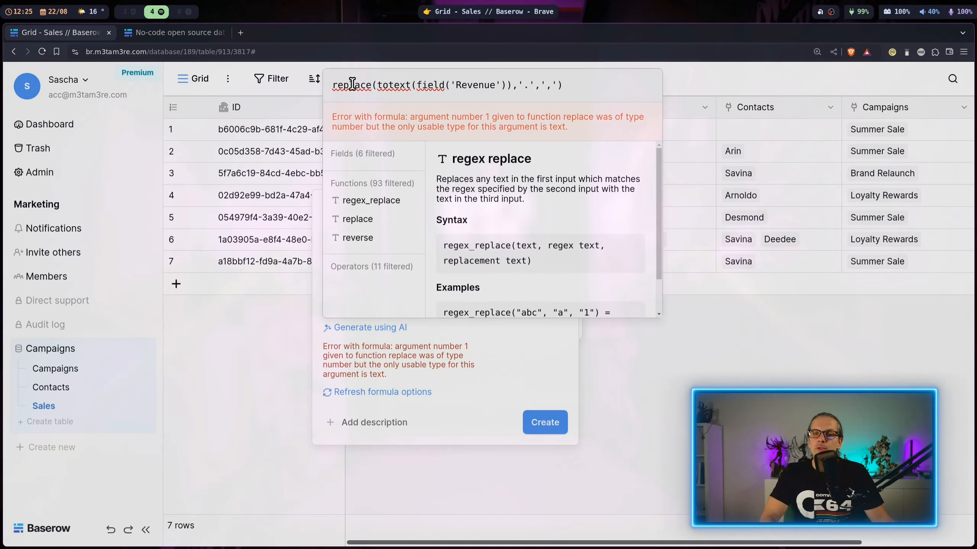
{"action": "left_click", "coordinate": [388, 84]}
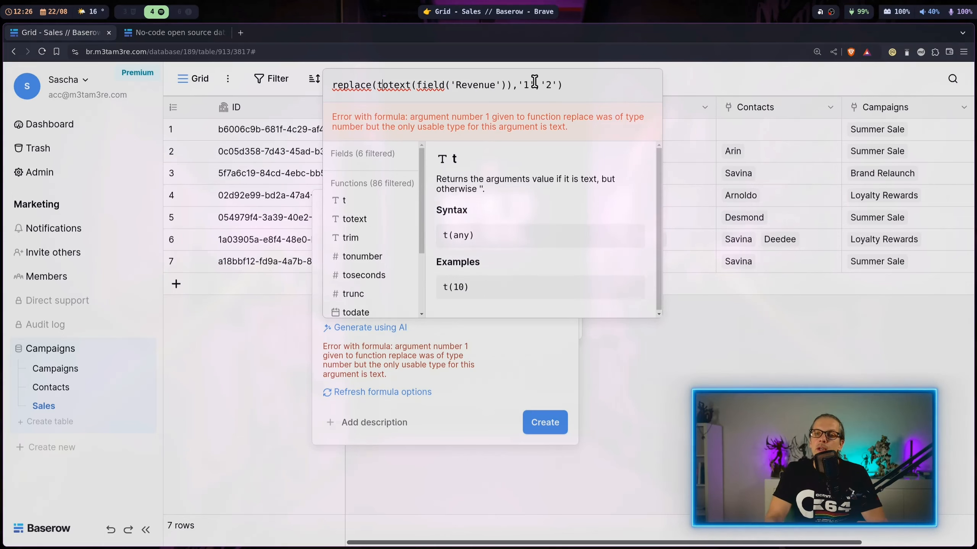
{"action": "left_click", "coordinate": [548, 354]}
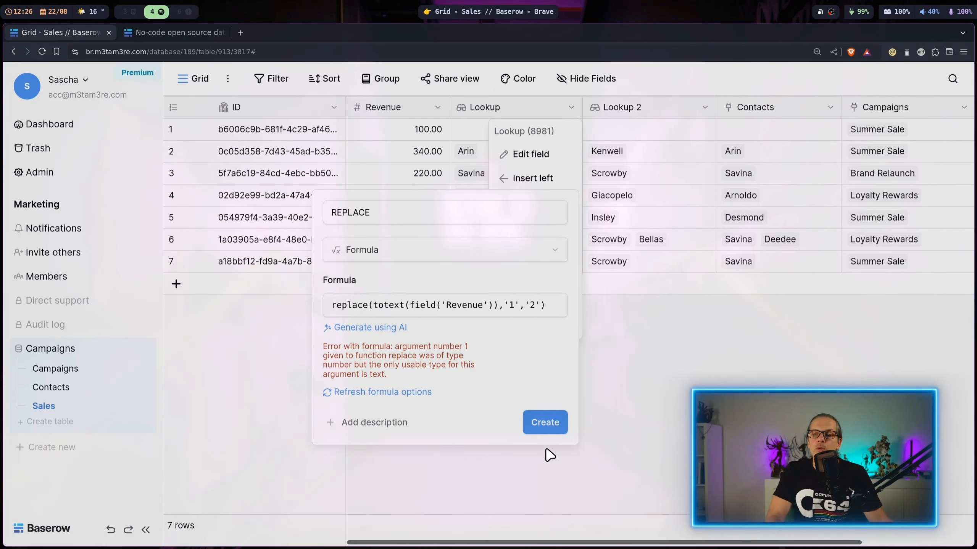
{"action": "left_click", "coordinate": [550, 427]}
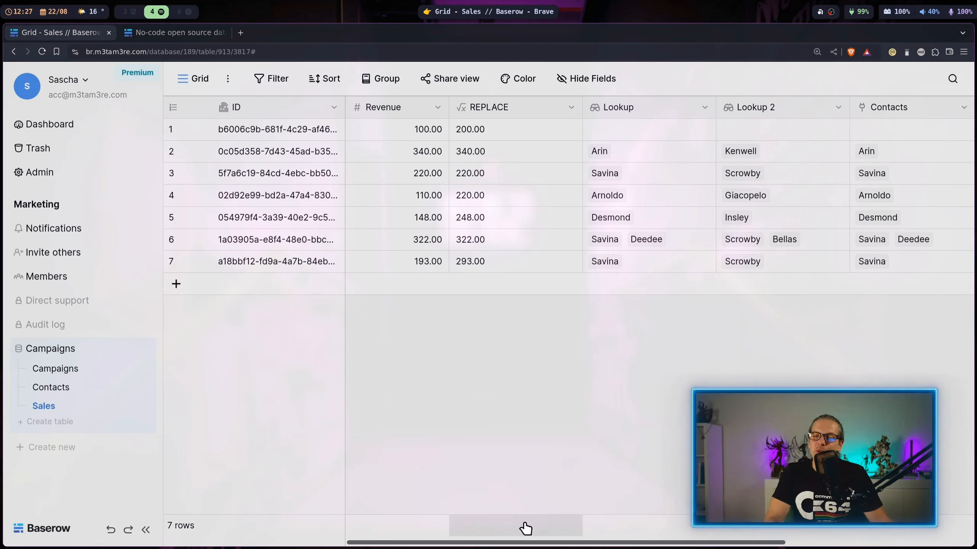
Step: Set the Revenue column's footer calculation to Sum and check which footer calculations the REPLACE column offers
{"action": "left_click", "coordinate": [426, 533]}
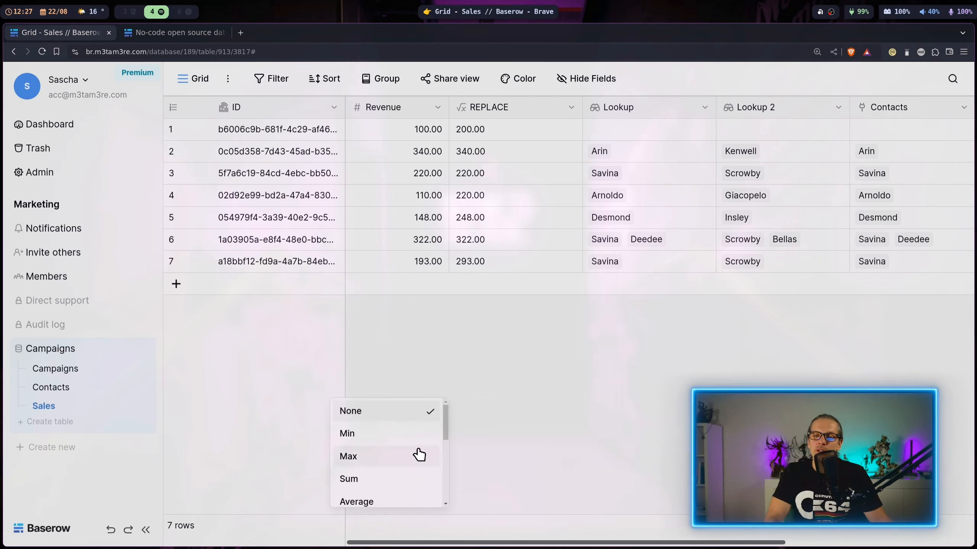
{"action": "left_click", "coordinate": [404, 485]}
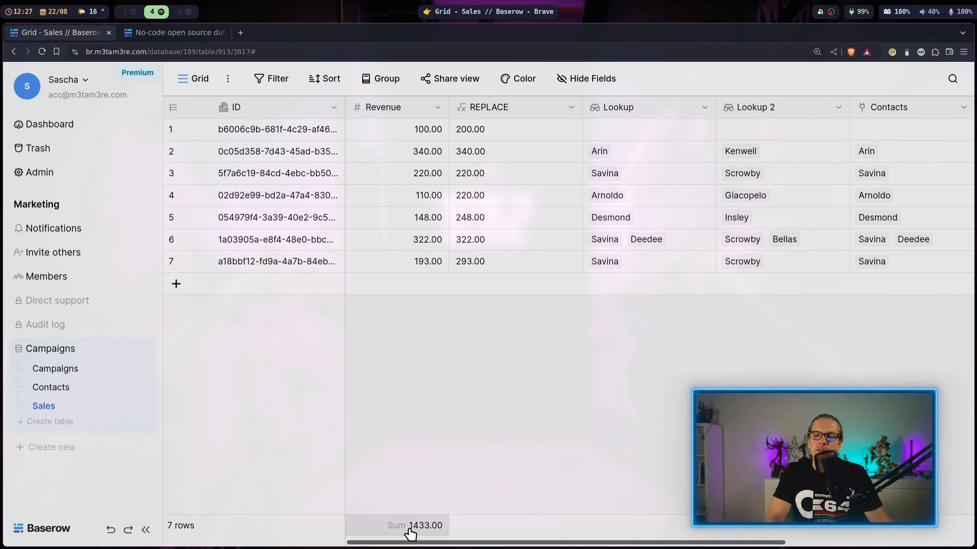
{"action": "left_click", "coordinate": [511, 531]}
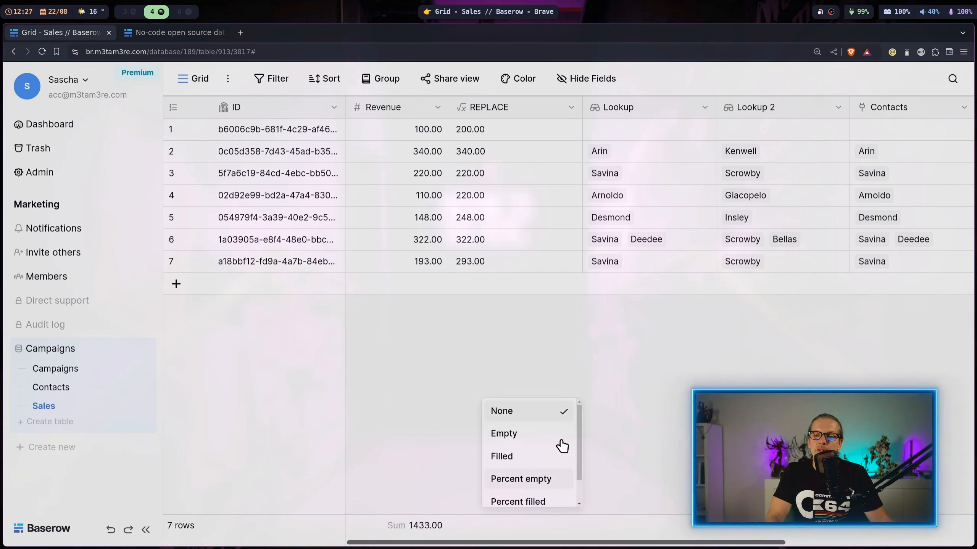
{"action": "scroll", "coordinate": [555, 432], "scroll_direction": "down", "scroll_amount": 1}
{"action": "scroll", "coordinate": [546, 435], "scroll_direction": "up", "scroll_amount": 1}
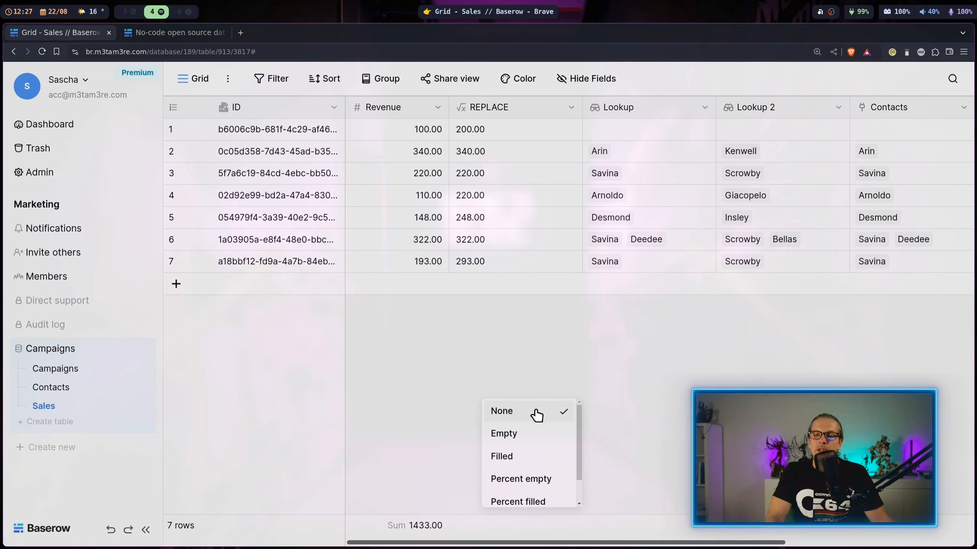
{"action": "left_click", "coordinate": [518, 345]}
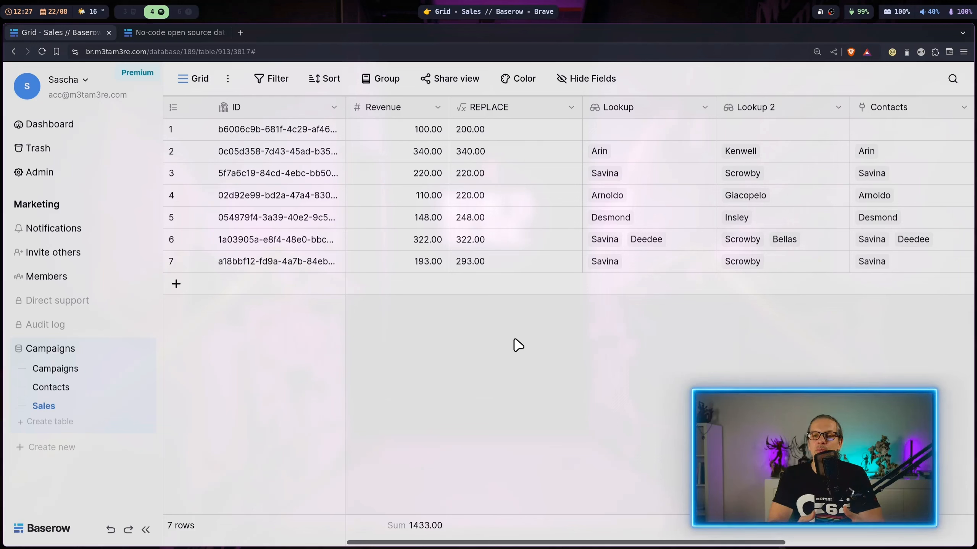
Step: Change the REPLACE field's formula to tonumber(replace(totext(field('Revenue')),'1','2')) and save the field
{"action": "left_click", "coordinate": [573, 109]}
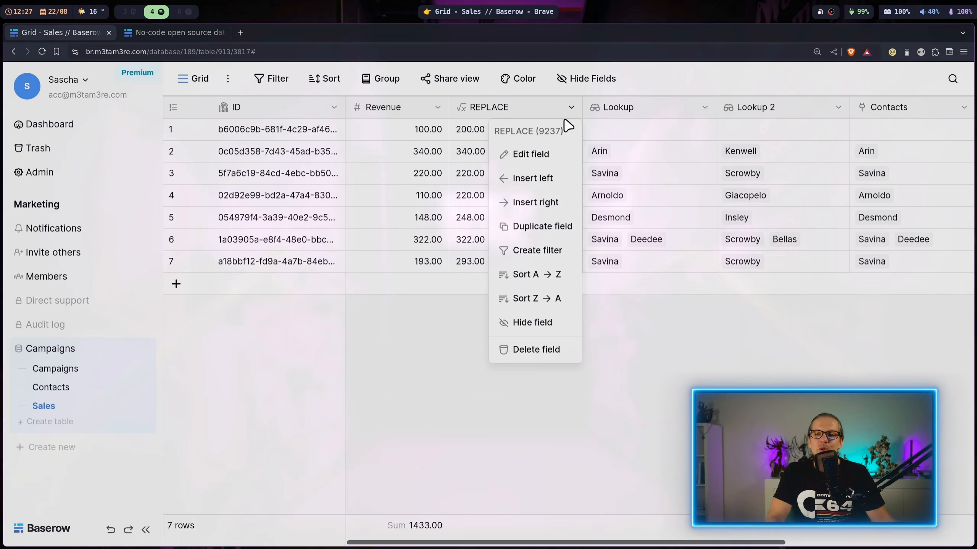
{"action": "left_click", "coordinate": [543, 153]}
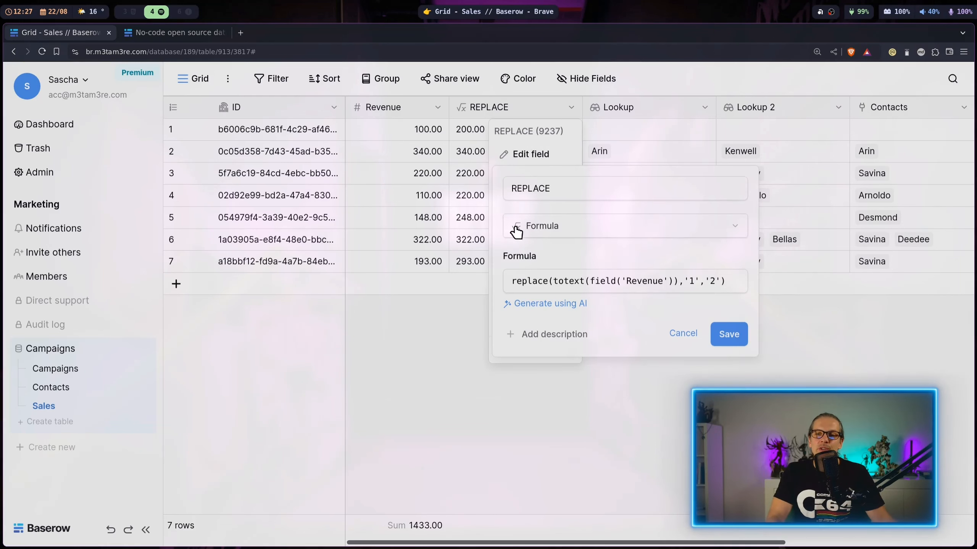
{"action": "left_click", "coordinate": [702, 284]}
{"action": "left_click_drag", "start_coordinate": [742, 285], "coordinate": [534, 281]}
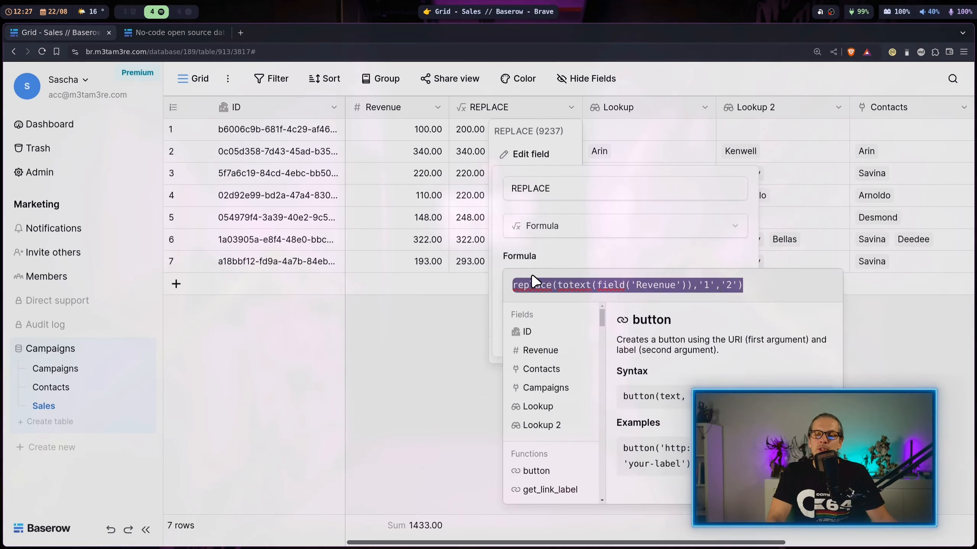
{"action": "type", "text": "tonumber(replace(totext(field('Revenue')),'1','2'))"}
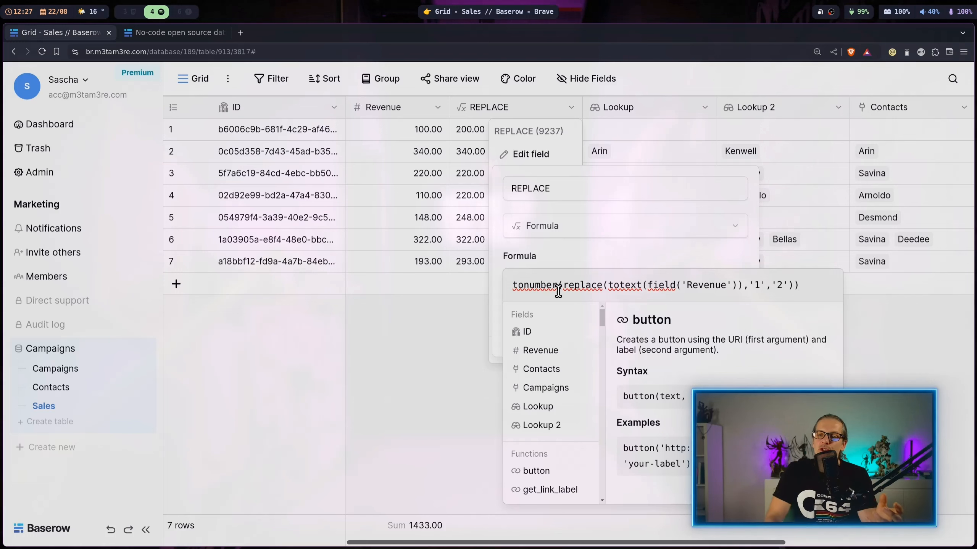
{"action": "left_click", "coordinate": [582, 259]}
{"action": "left_click", "coordinate": [733, 363]}
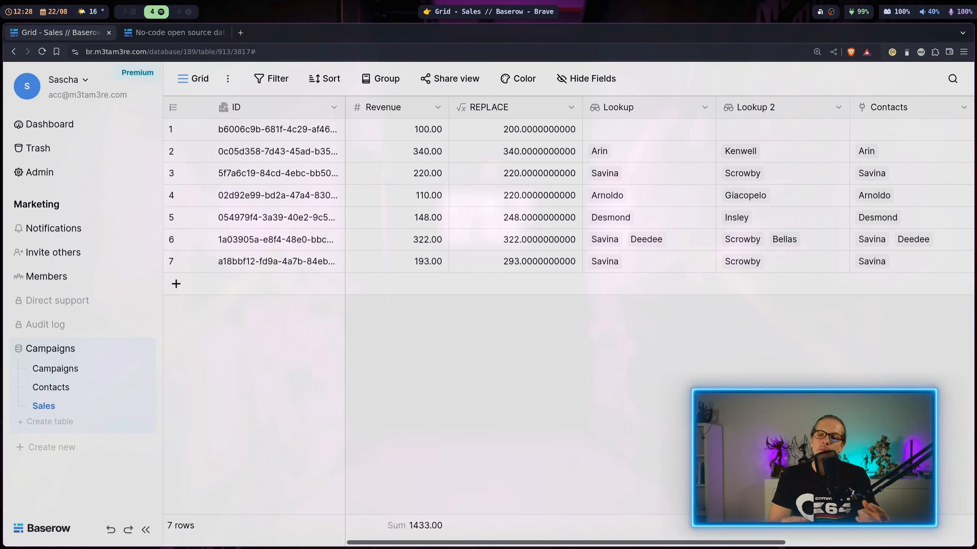
Step: Set the REPLACE field's decimal places to 2 (1.00) and save the field
{"action": "left_click", "coordinate": [569, 108]}
{"action": "left_click", "coordinate": [542, 154]}
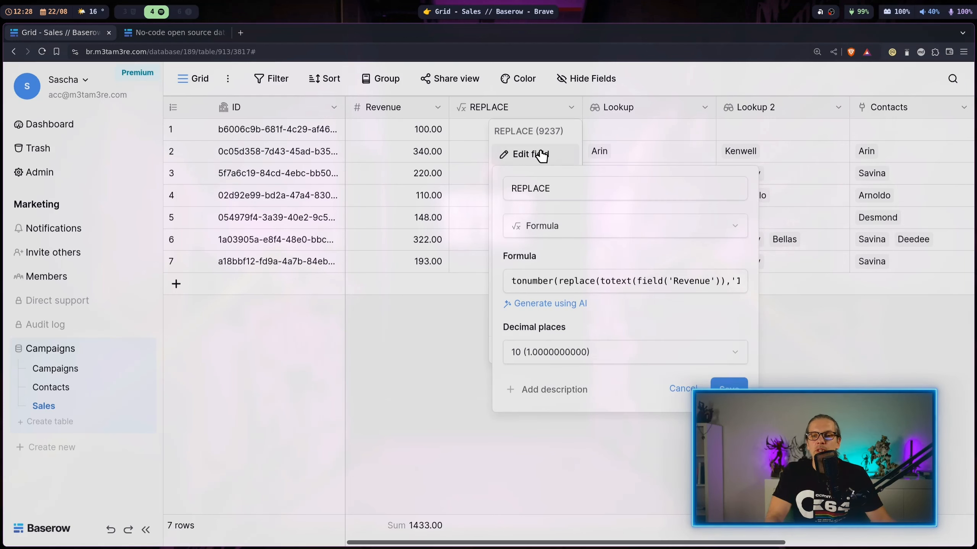
{"action": "left_click", "coordinate": [585, 353]}
{"action": "left_click", "coordinate": [587, 425]}
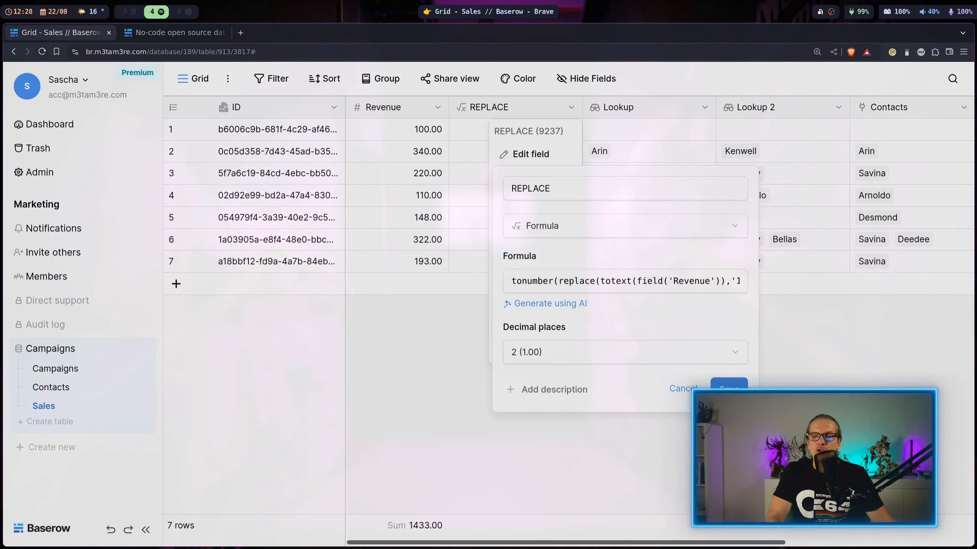
{"action": "left_click", "coordinate": [715, 386]}
Step: Set the REPLACE column's footer calculation to Sum
{"action": "left_click", "coordinate": [538, 525]}
{"action": "left_click", "coordinate": [541, 486]}
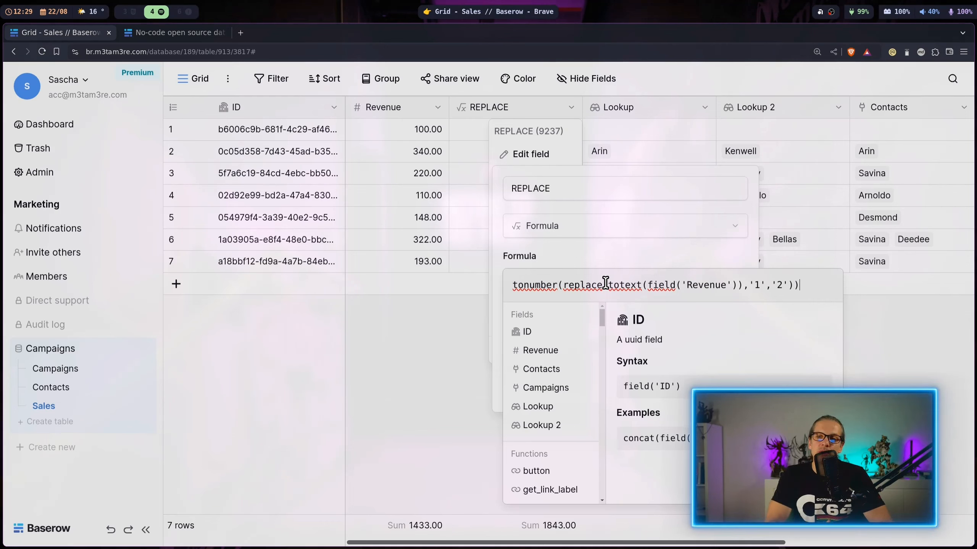
{"action": "key", "text": "Escape"}
Step: In the Contacts table, start a new field named CONCAT directly before the email field, with the Formula type
{"action": "left_click", "coordinate": [81, 387]}
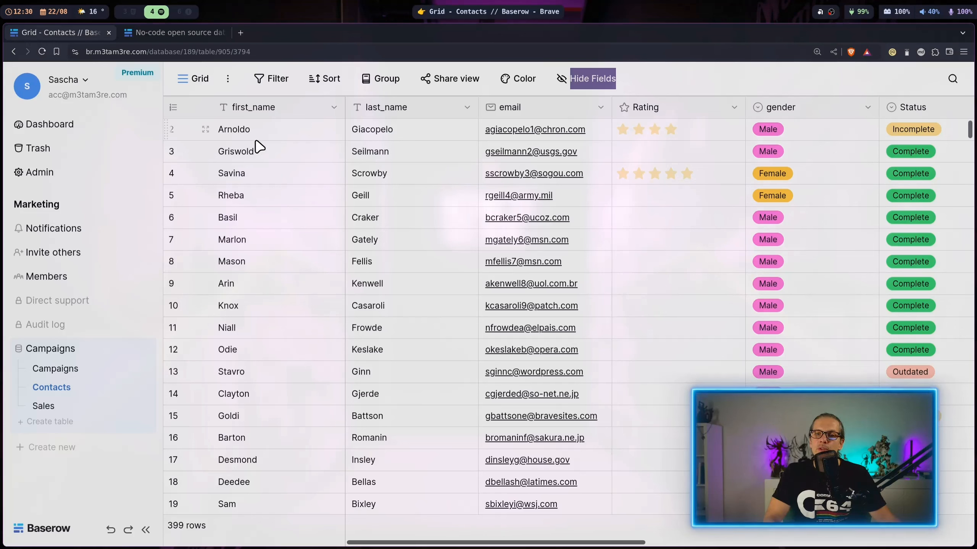
{"action": "left_click", "coordinate": [601, 108]}
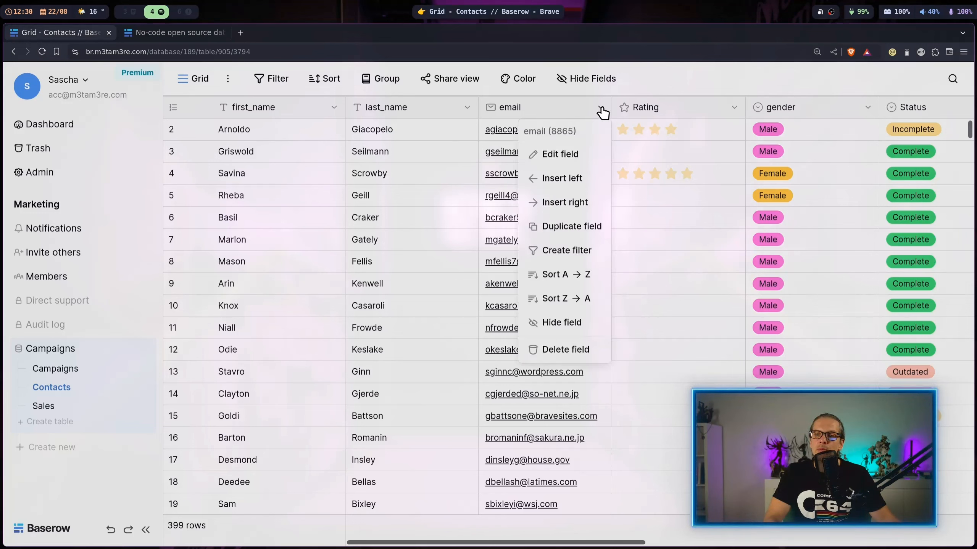
{"action": "left_click", "coordinate": [565, 178]}
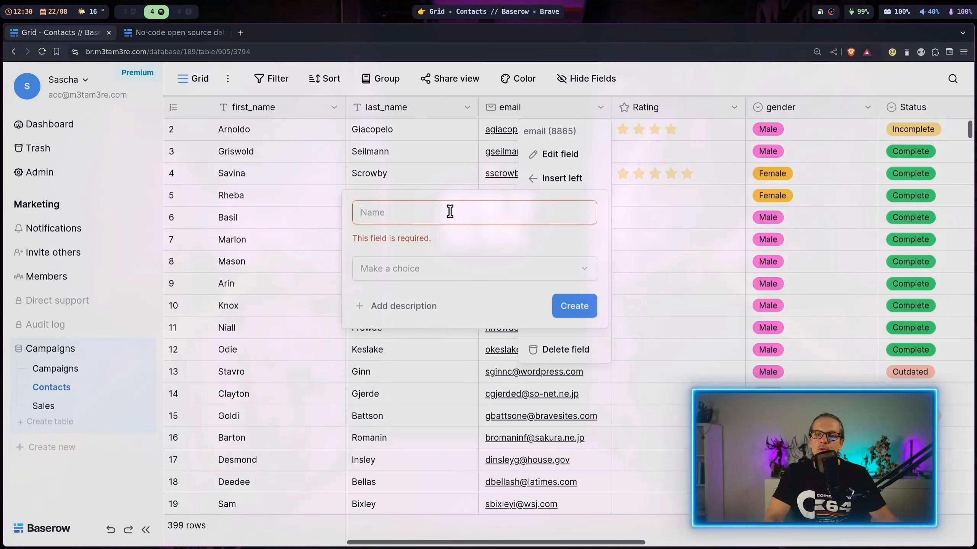
{"action": "type", "text": "CONCAT"}
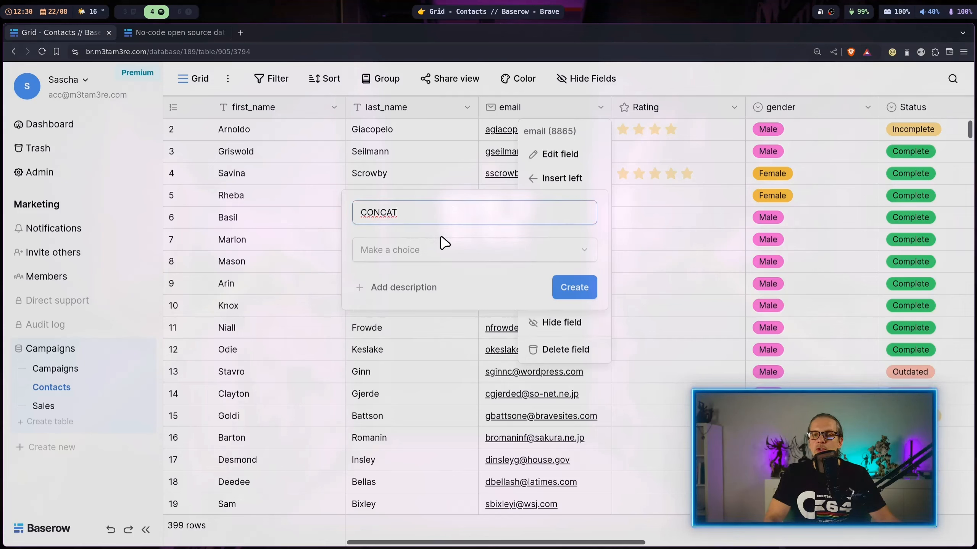
{"action": "left_click", "coordinate": [436, 254]}
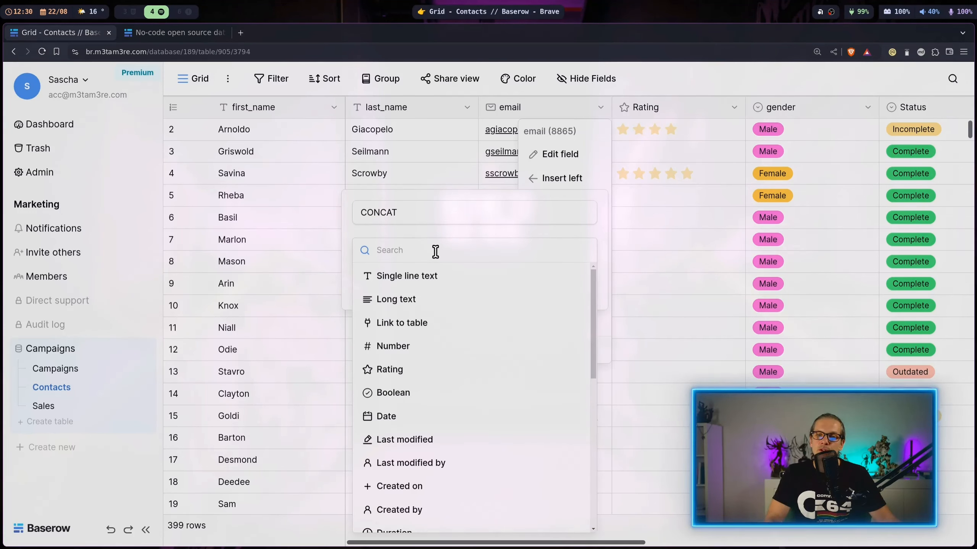
{"action": "type", "text": "f"}
{"action": "left_click", "coordinate": [408, 347]}
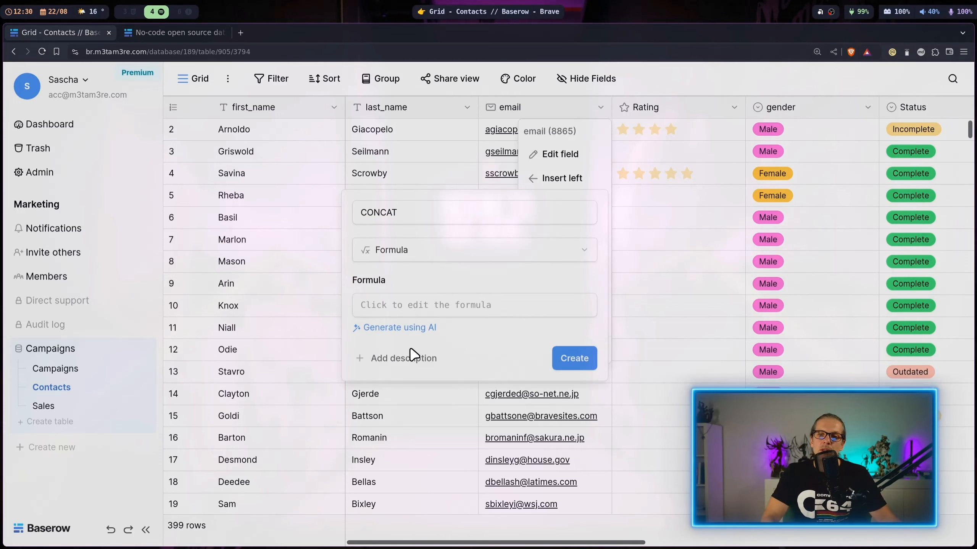
Step: Set the CONCAT field's formula to concat(field('first_name'),field('last_name')) and create the field
{"action": "left_click", "coordinate": [472, 306]}
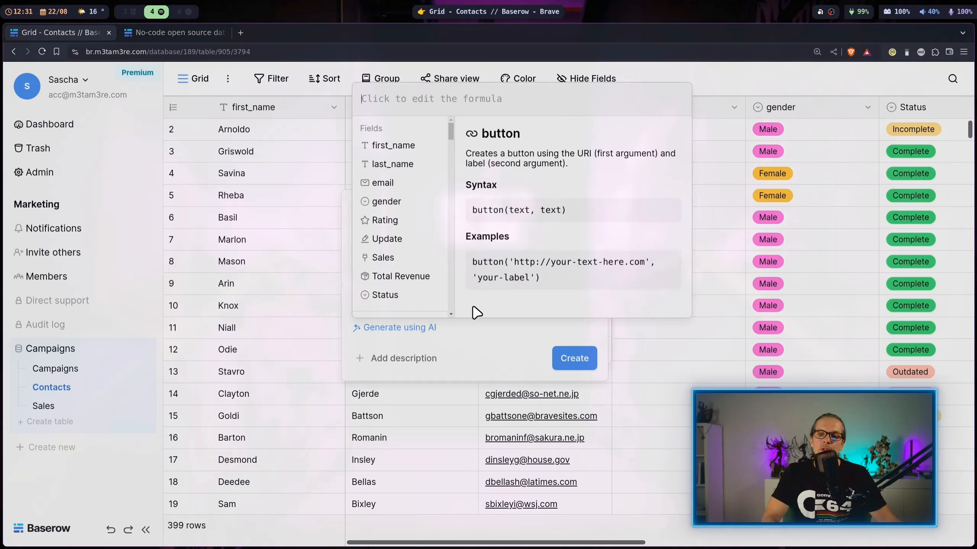
{"action": "type", "text": "con"}
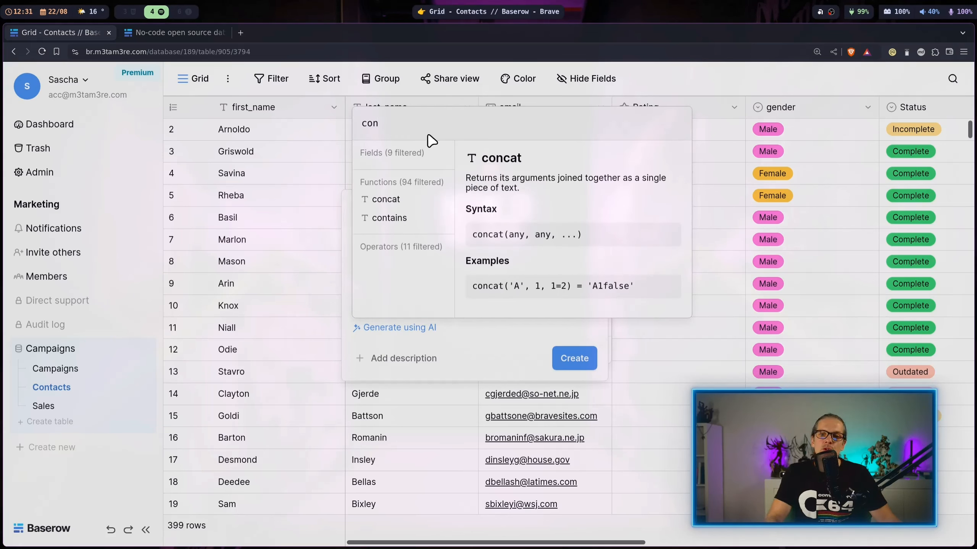
{"action": "left_click", "coordinate": [374, 200]}
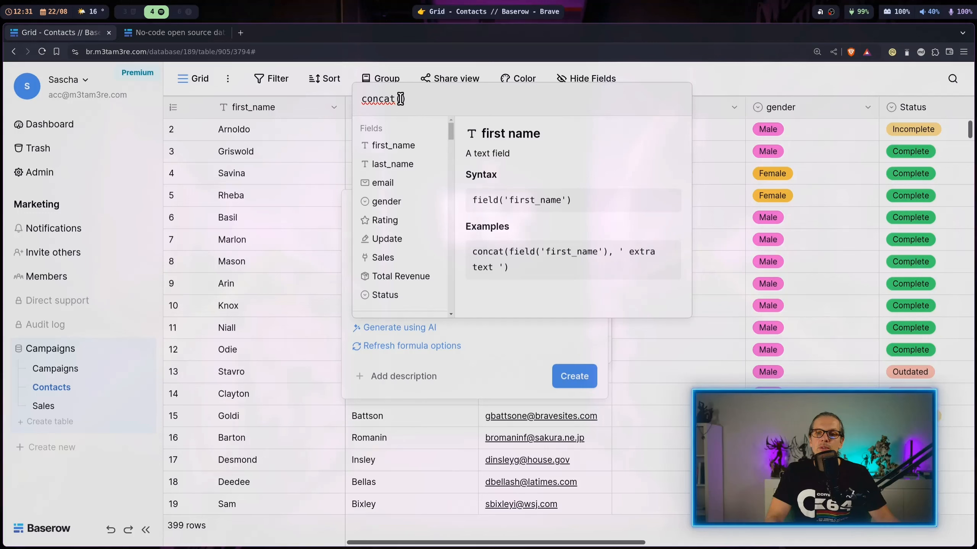
{"action": "left_click", "coordinate": [404, 148]}
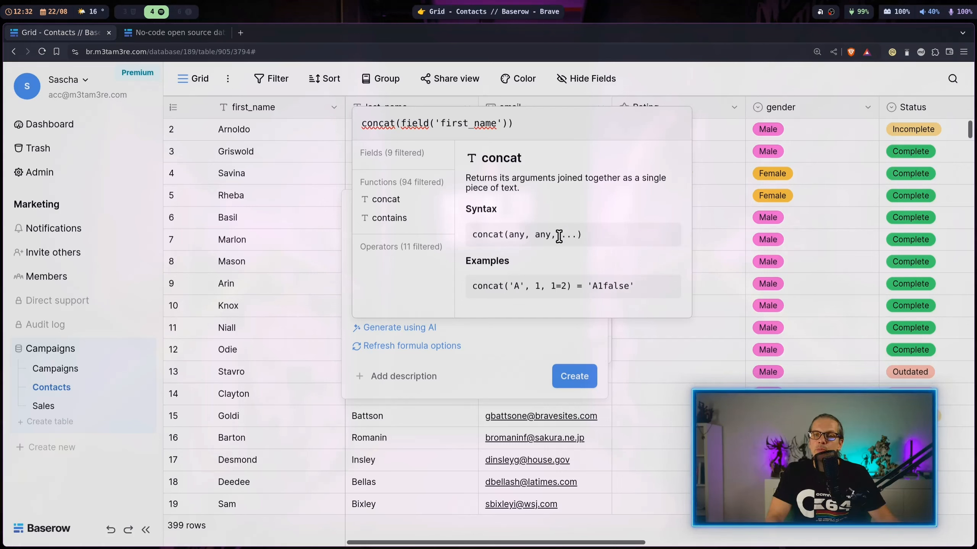
{"action": "left_click", "coordinate": [506, 127]}
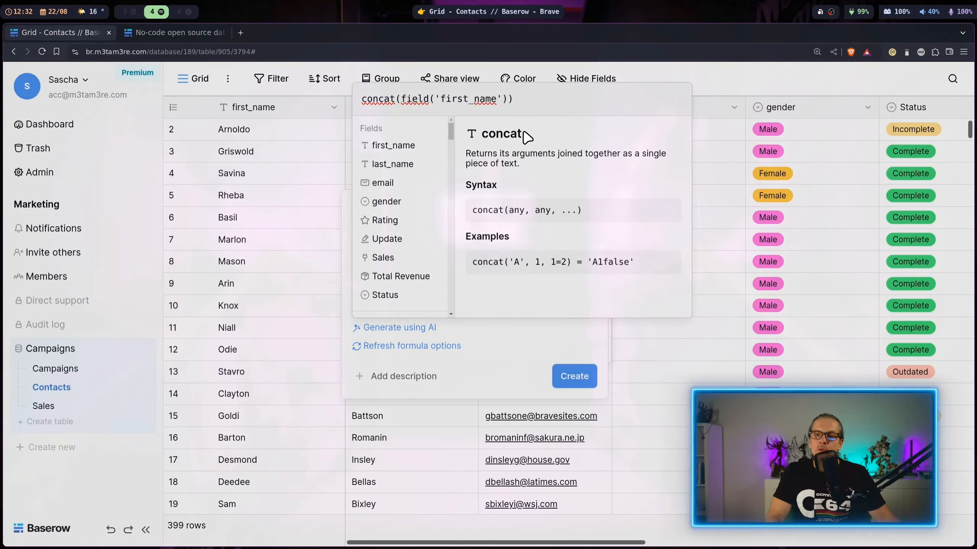
{"action": "type", "text": ",l"}
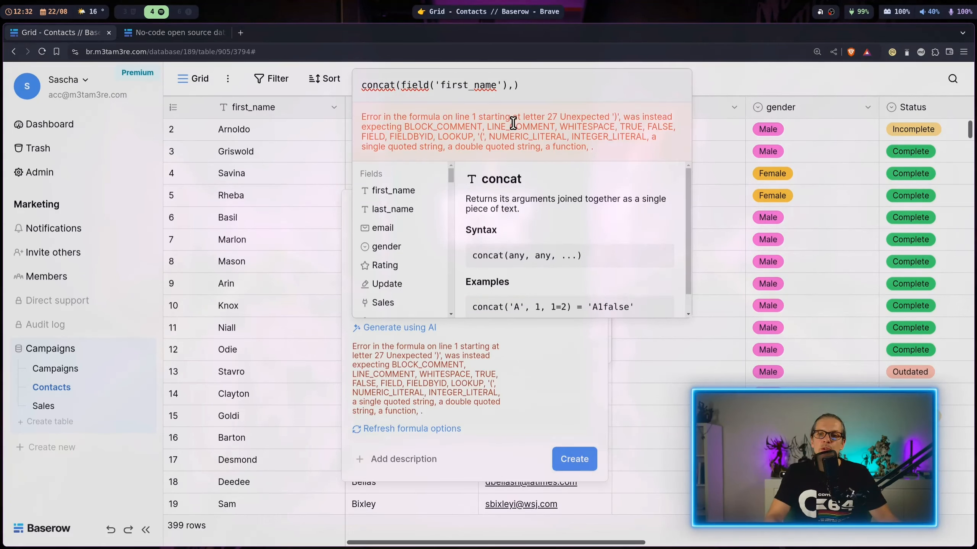
{"action": "left_click", "coordinate": [408, 212]}
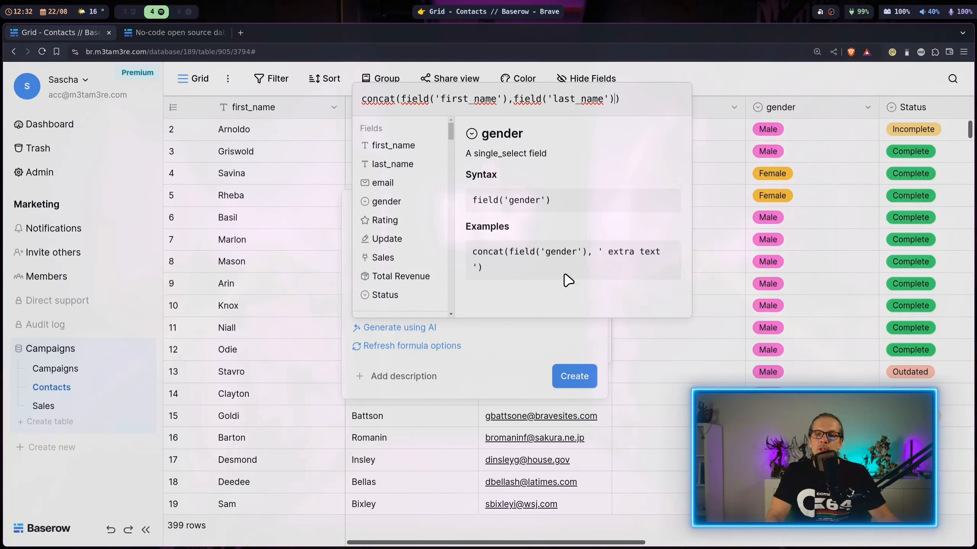
{"action": "left_click", "coordinate": [574, 376]}
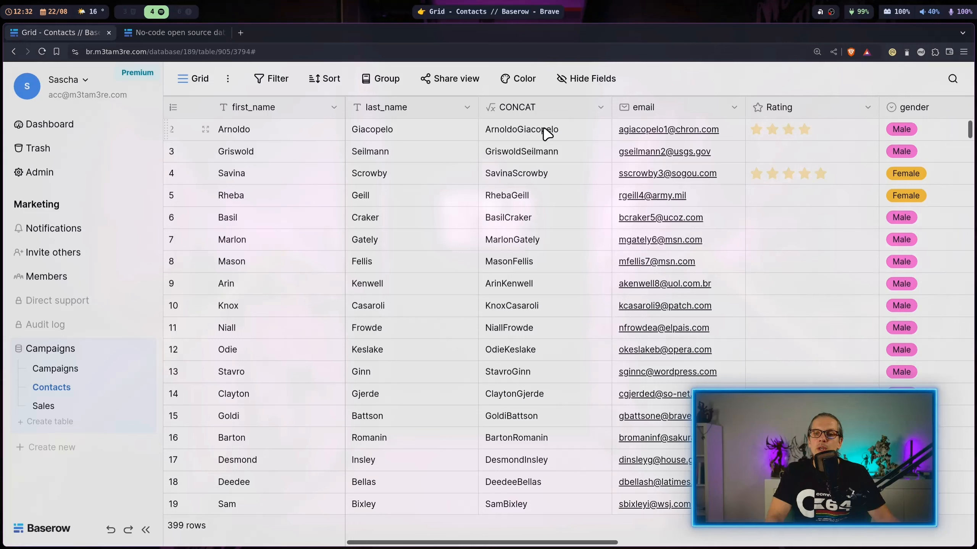
Step: Add a space between the names by changing CONCAT's formula to concat(field('first_name'),' ',field('last_name')), and save the field
{"action": "left_click", "coordinate": [601, 107]}
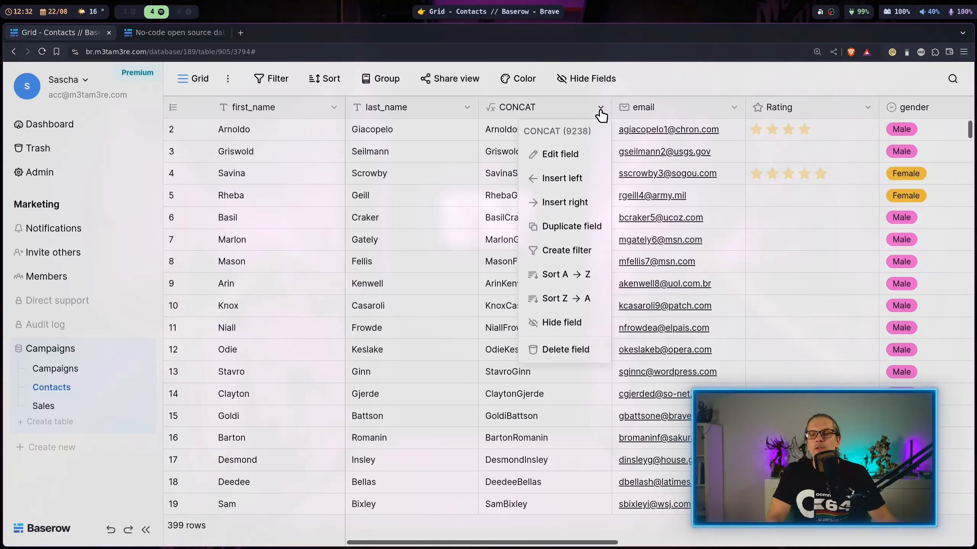
{"action": "left_click", "coordinate": [574, 156]}
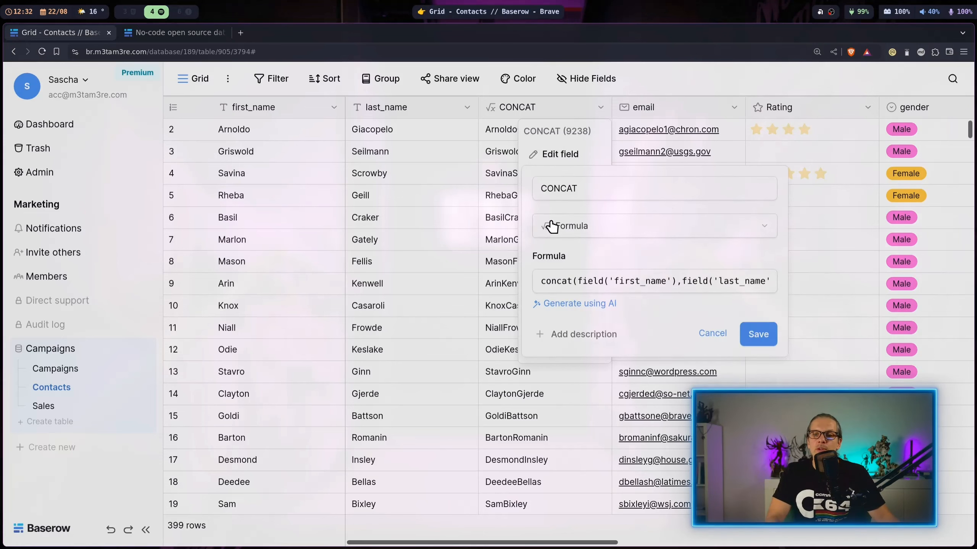
{"action": "left_click", "coordinate": [635, 280]}
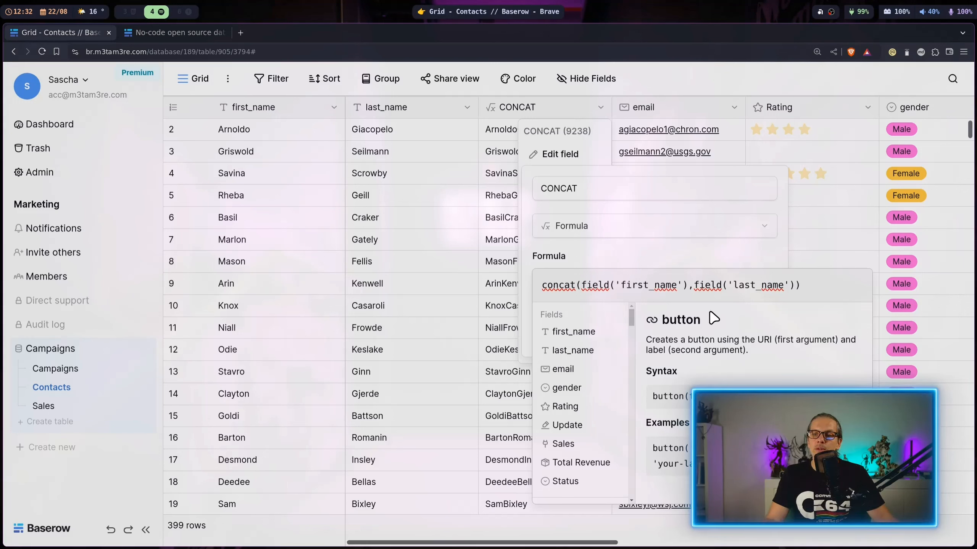
{"action": "type", "text": "' ',"}
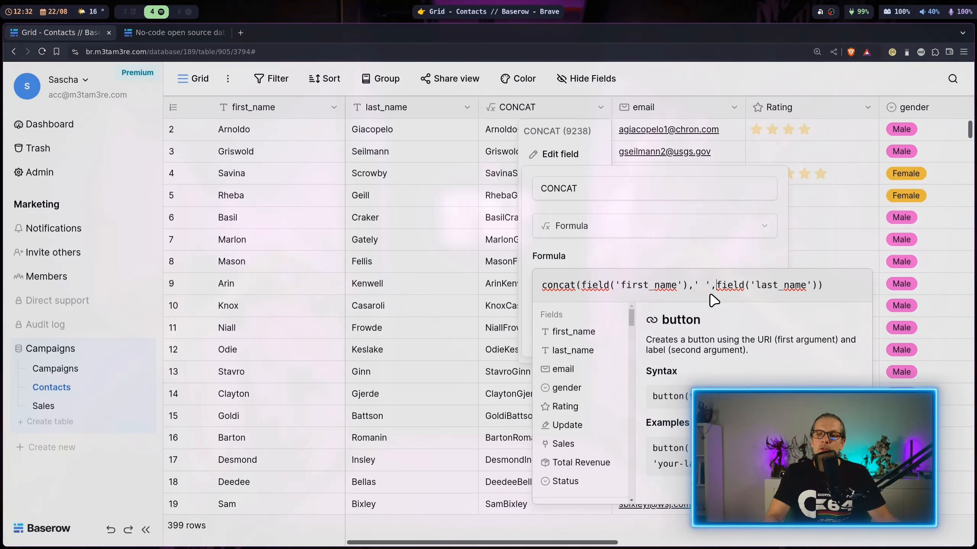
{"action": "left_click", "coordinate": [712, 259]}
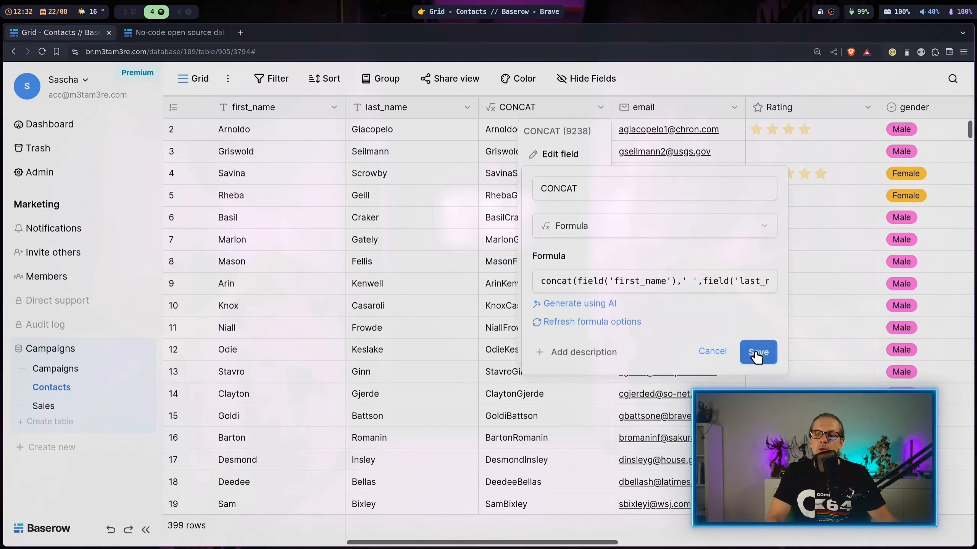
{"action": "left_click", "coordinate": [763, 359]}
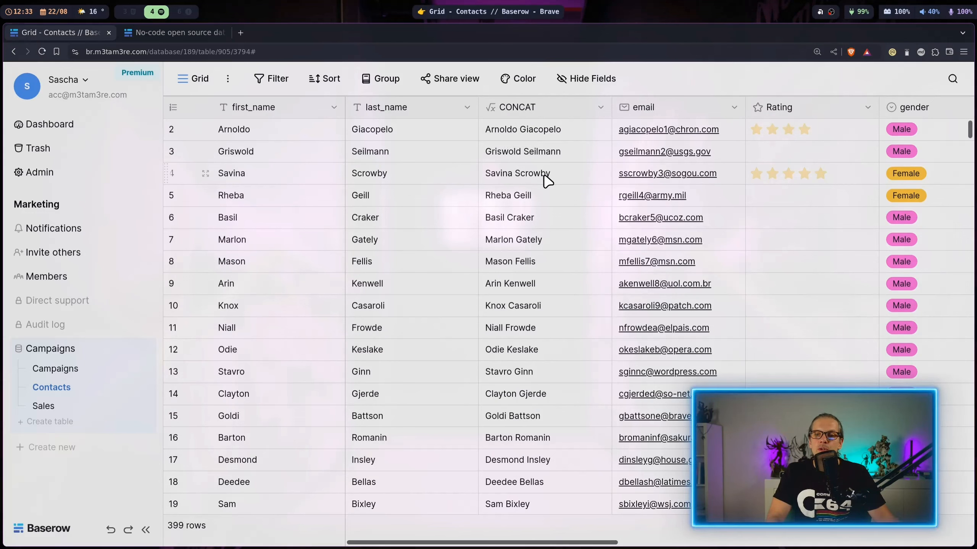
Step: Create a formula field named LENGTH between CONCAT and email with the formula length(field('CONCAT'))
{"action": "left_click", "coordinate": [735, 109]}
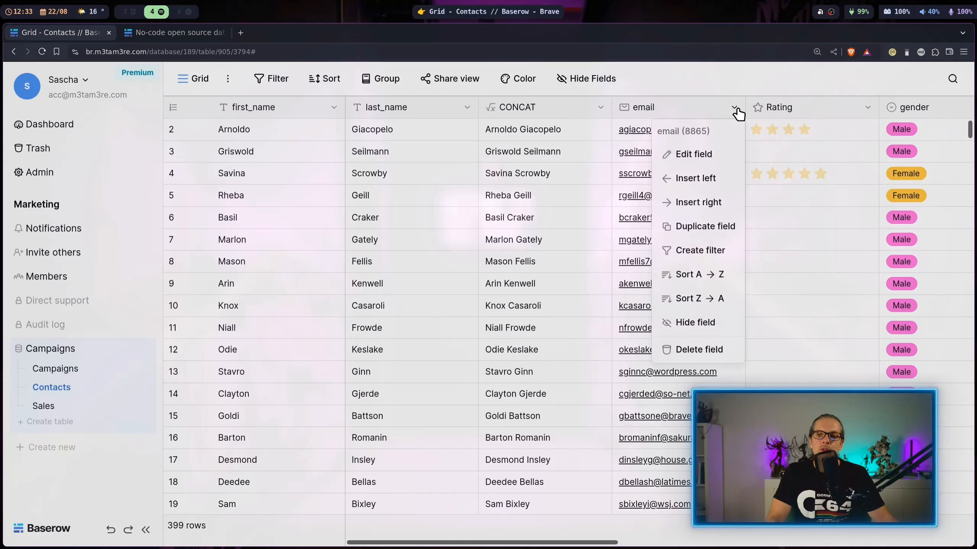
{"action": "left_click", "coordinate": [714, 183]}
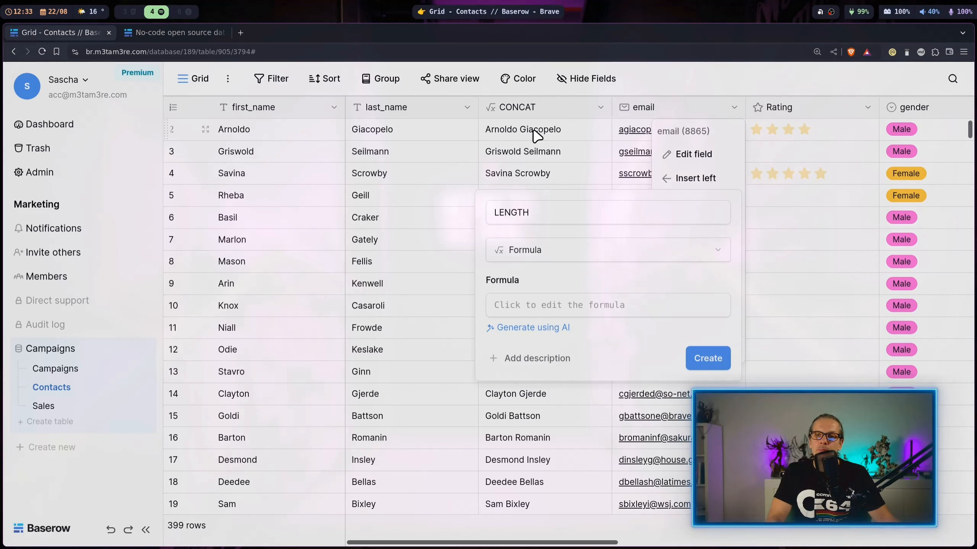
{"action": "left_click", "coordinate": [587, 302]}
{"action": "type", "text": "len"}
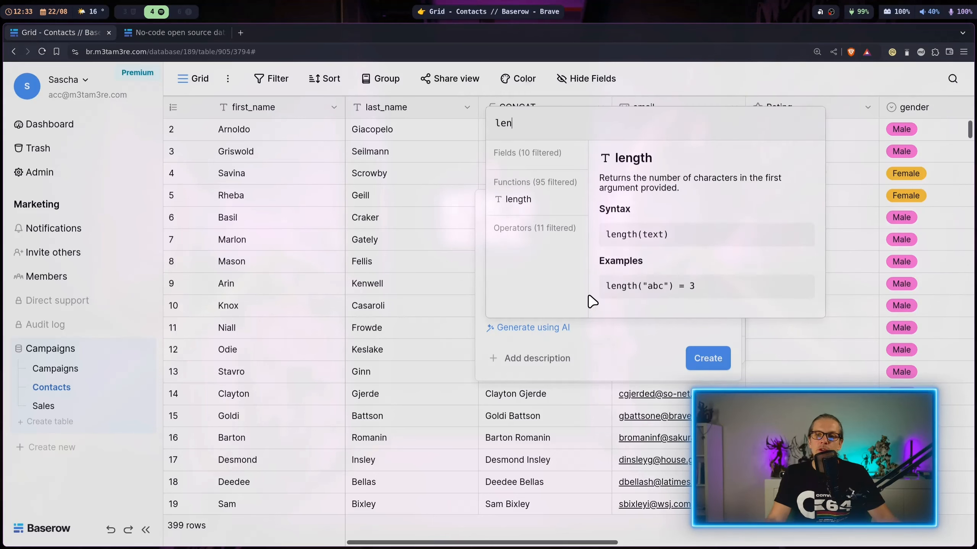
{"action": "left_click", "coordinate": [520, 206]}
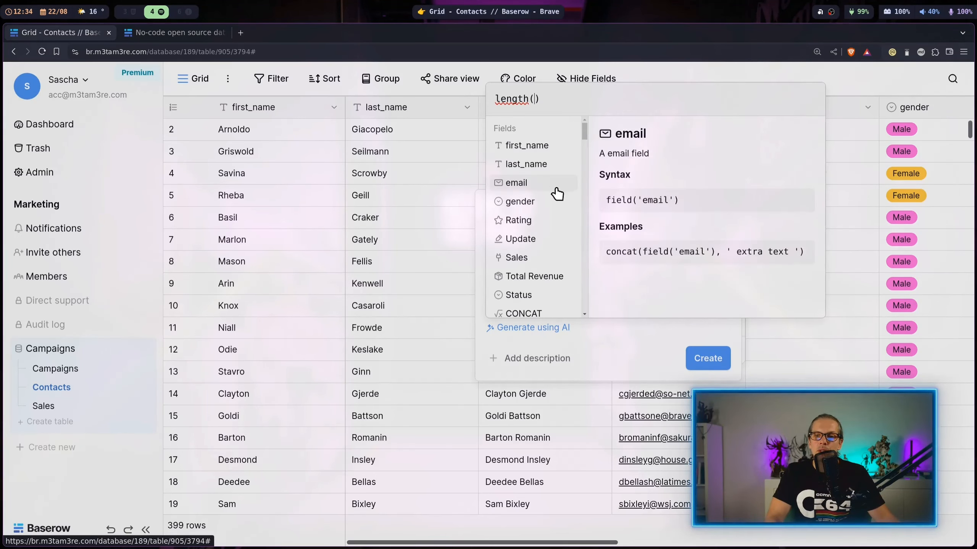
{"action": "scroll", "coordinate": [560, 189], "scroll_direction": "down", "scroll_amount": 2}
{"action": "left_click", "coordinate": [533, 228]}
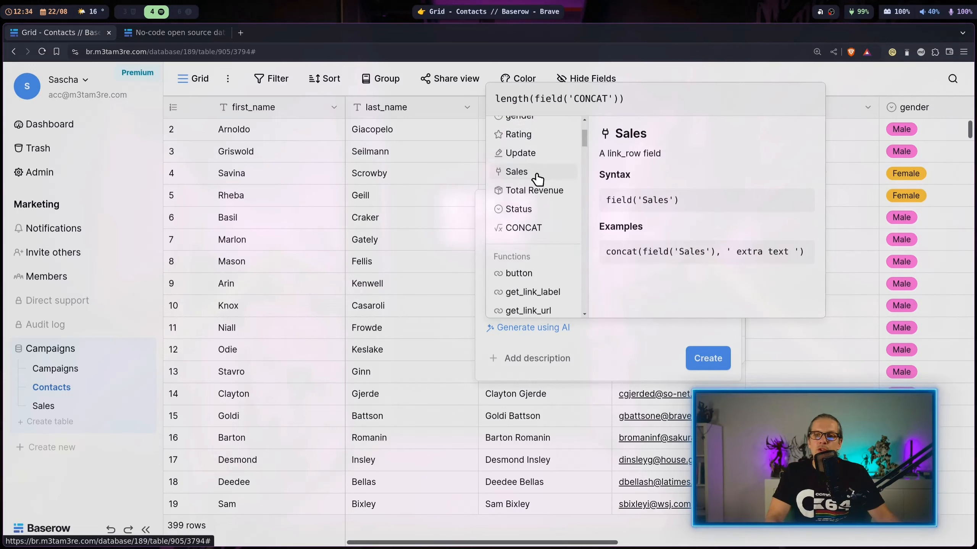
{"action": "left_click", "coordinate": [662, 340]}
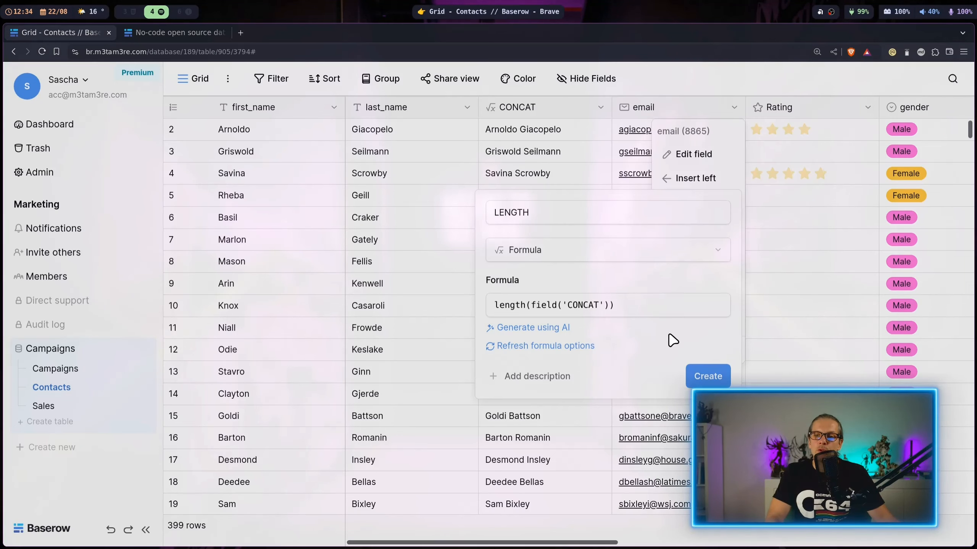
{"action": "left_click", "coordinate": [707, 374]}
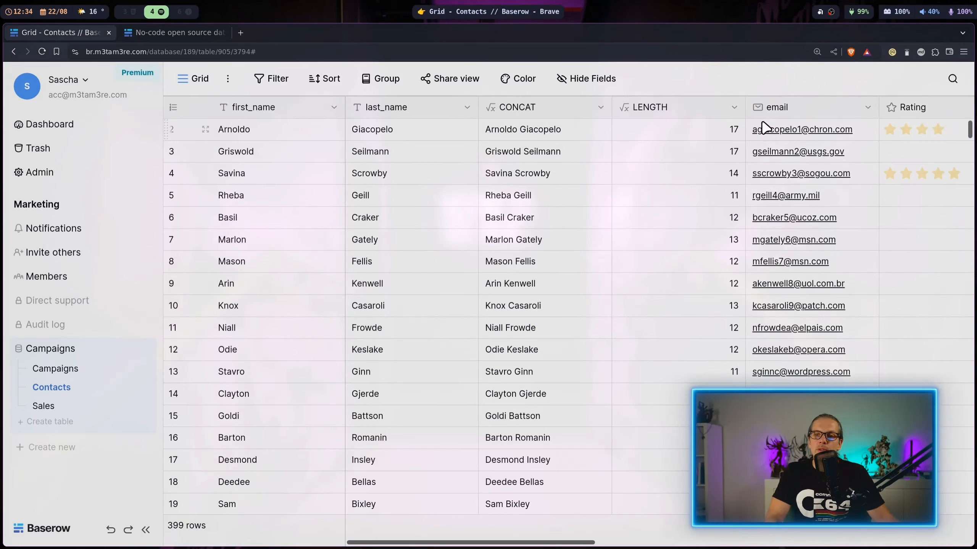
Step: Create a formula field named IF between LENGTH and email with the formula if(field('LENGTH')<=15,'✅','🚨')
{"action": "left_click", "coordinate": [684, 150]}
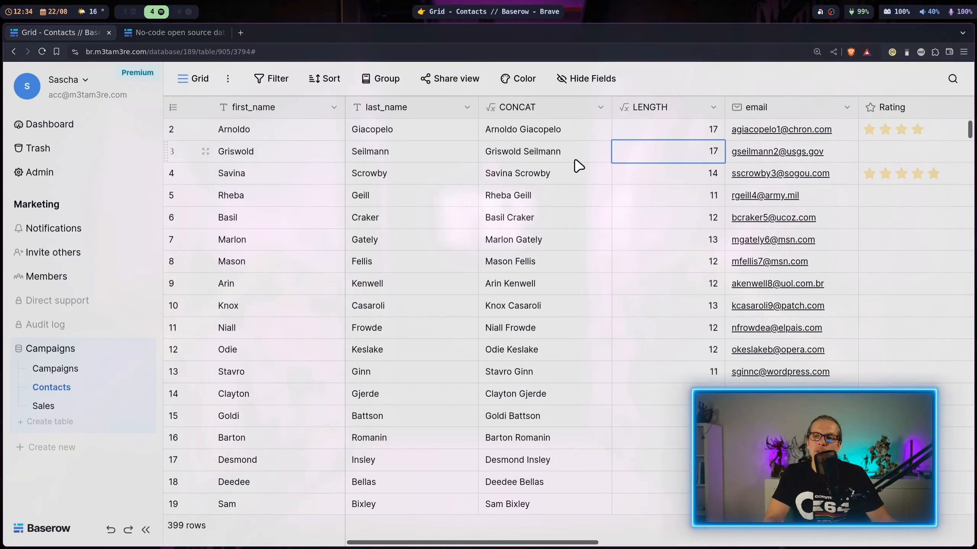
{"action": "left_click", "coordinate": [553, 159]}
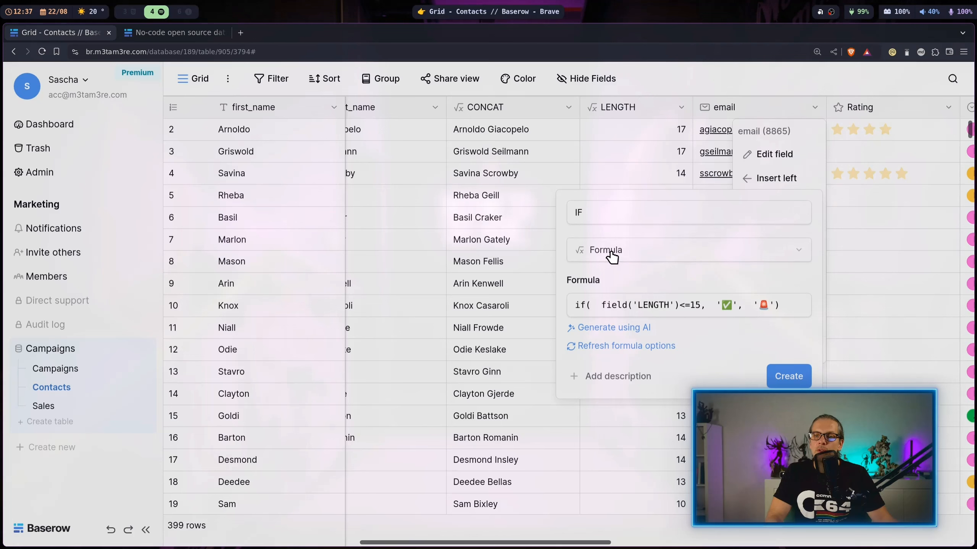
{"action": "left_click", "coordinate": [646, 305]}
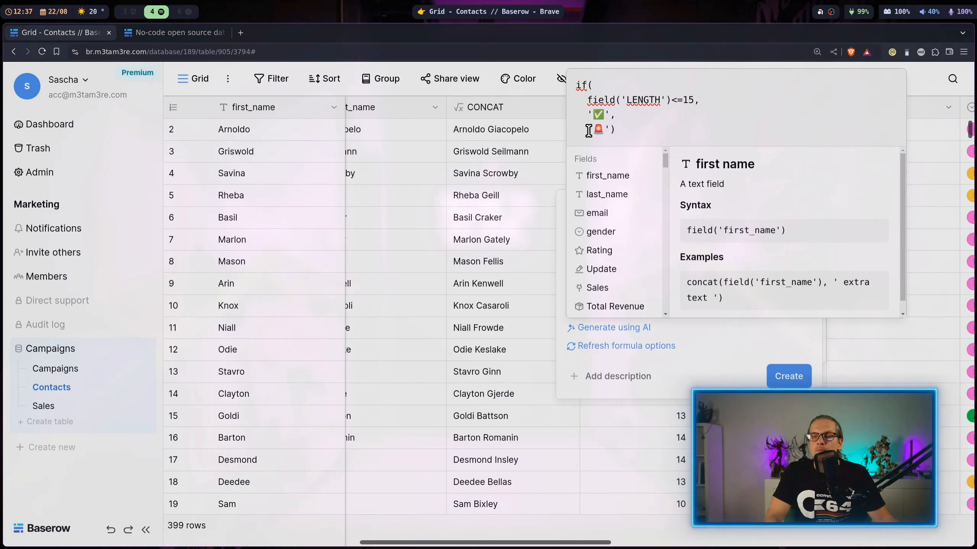
{"action": "left_click", "coordinate": [743, 378]}
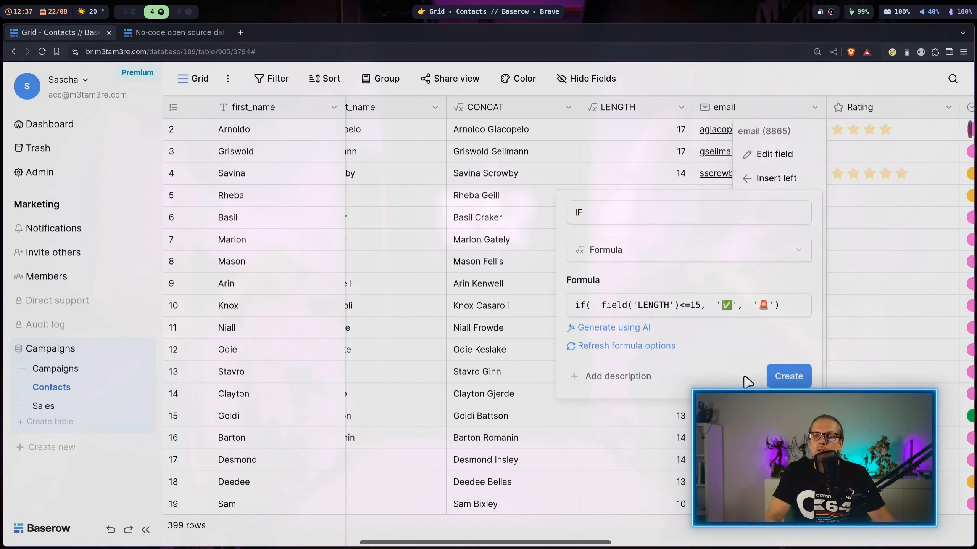
{"action": "left_click", "coordinate": [789, 376]}
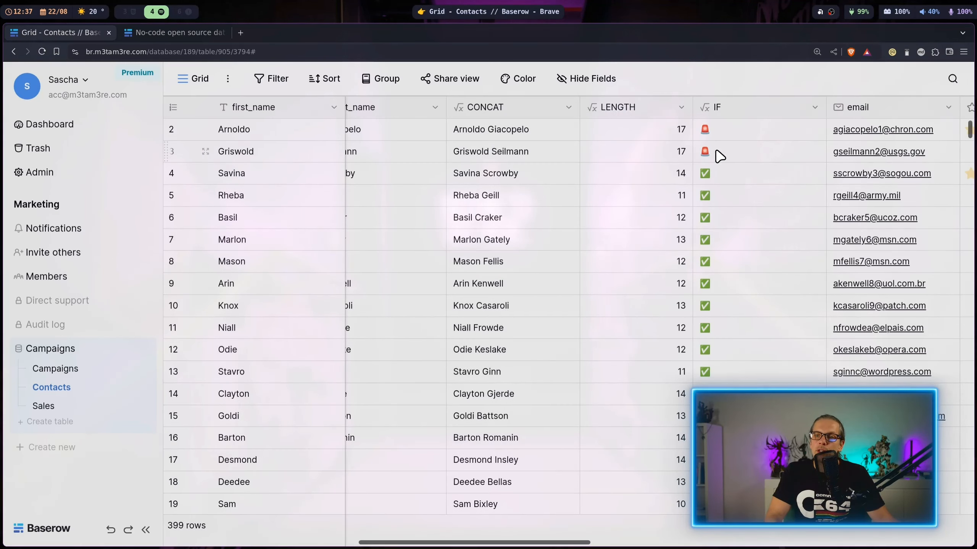
Step: Compare the LENGTH values with the IF results in the first rows of the Contacts table
{"action": "left_click", "coordinate": [682, 130]}
{"action": "left_click", "coordinate": [683, 156]}
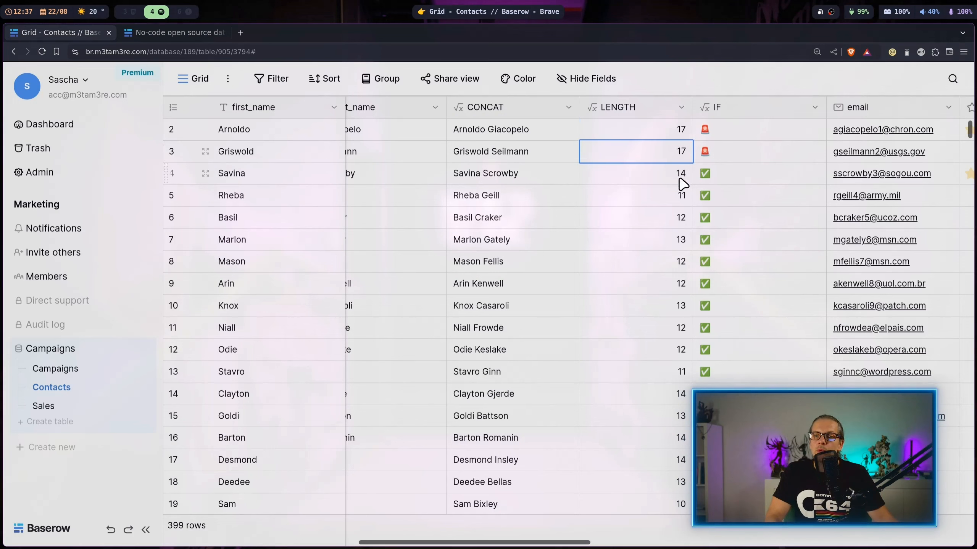
{"action": "left_click", "coordinate": [732, 152]}
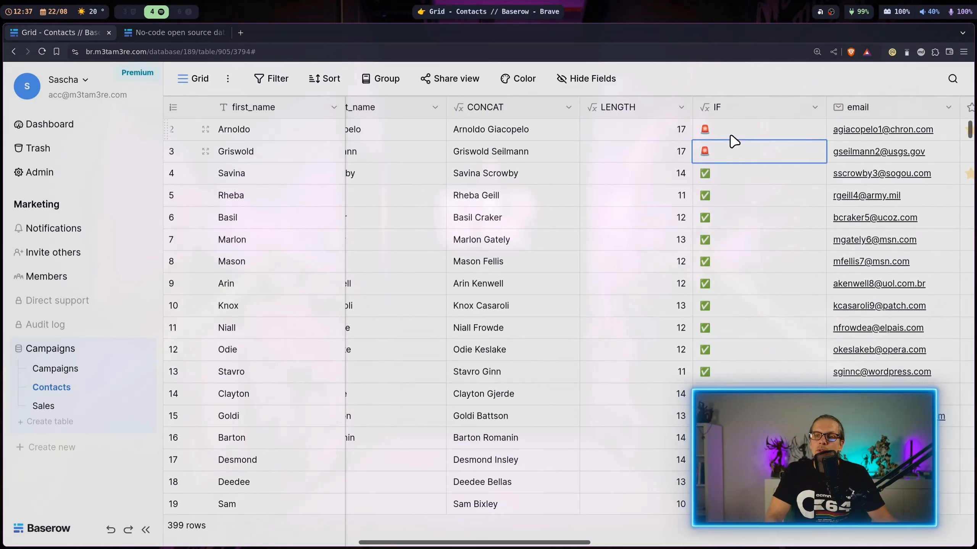
{"action": "left_click", "coordinate": [677, 177]}
{"action": "left_click", "coordinate": [678, 198]}
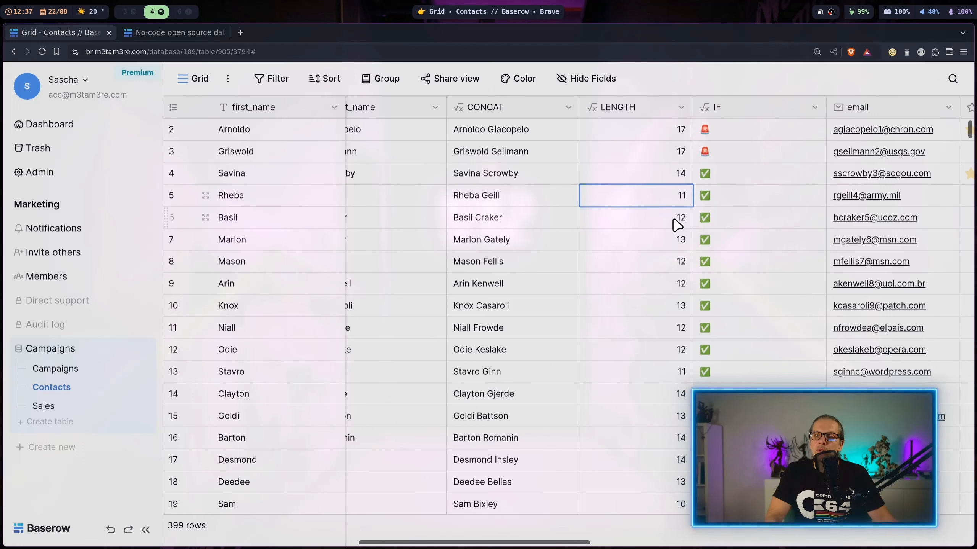
{"action": "left_click", "coordinate": [676, 221]}
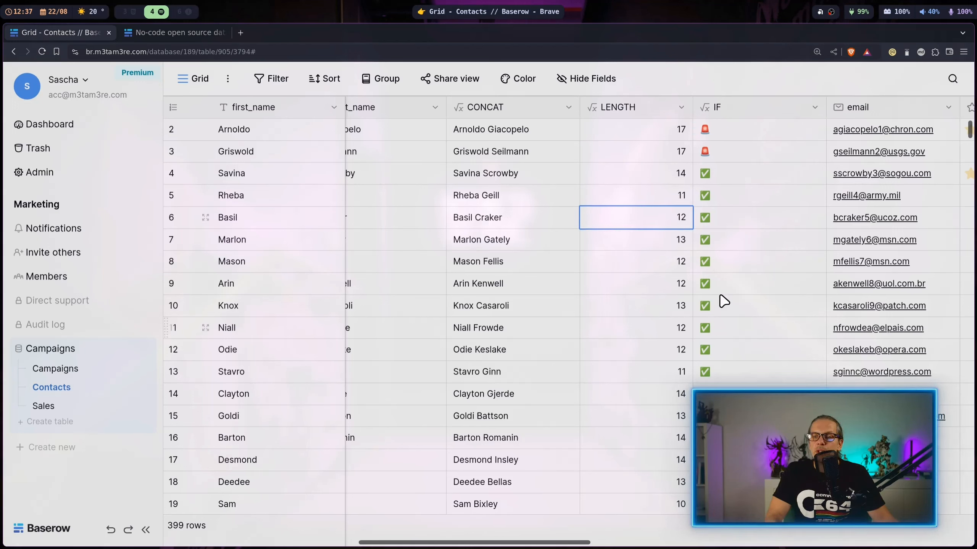
{"action": "left_click", "coordinate": [755, 190]}
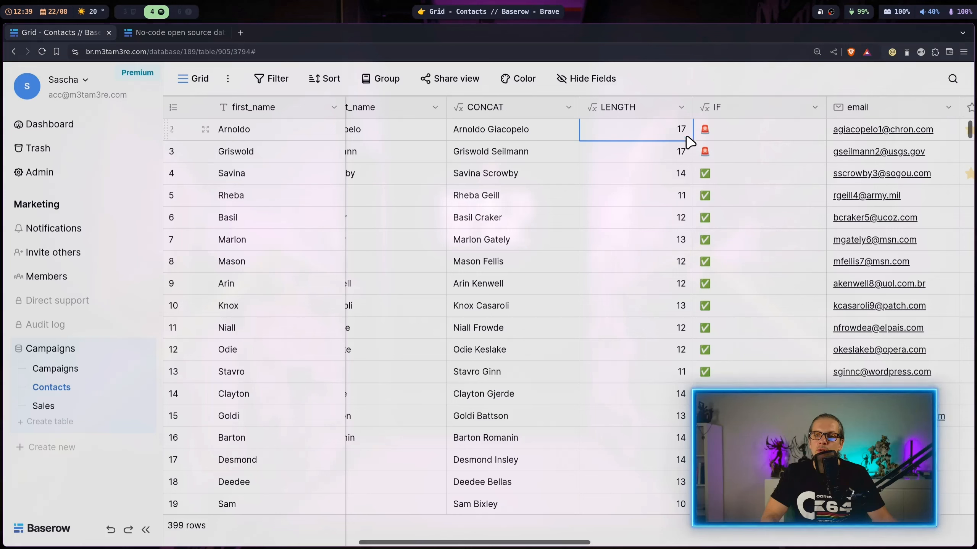
Step: Change the IF field's formula to if(length(field('CONCAT'))<=15,'✅','🚨') and save the field
{"action": "left_click", "coordinate": [816, 108]}
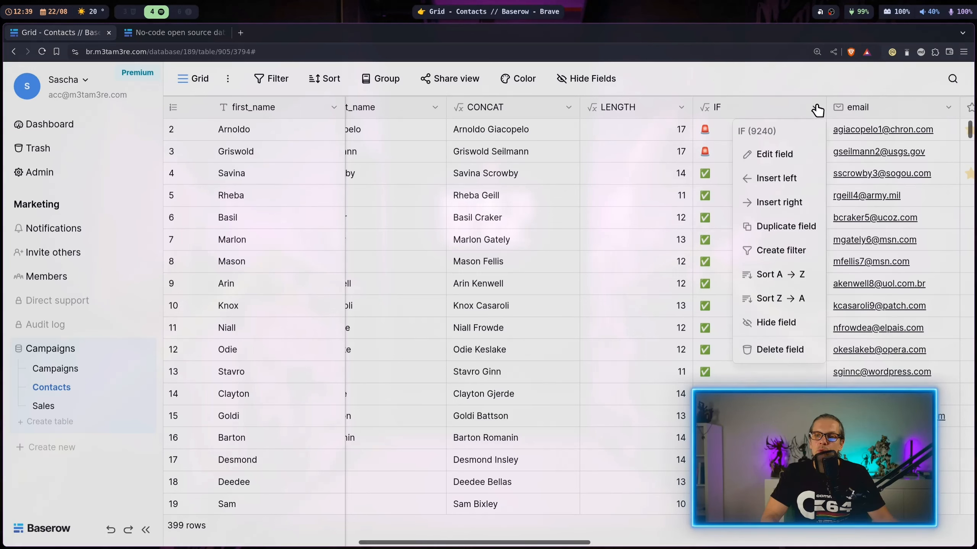
{"action": "left_click", "coordinate": [789, 158]}
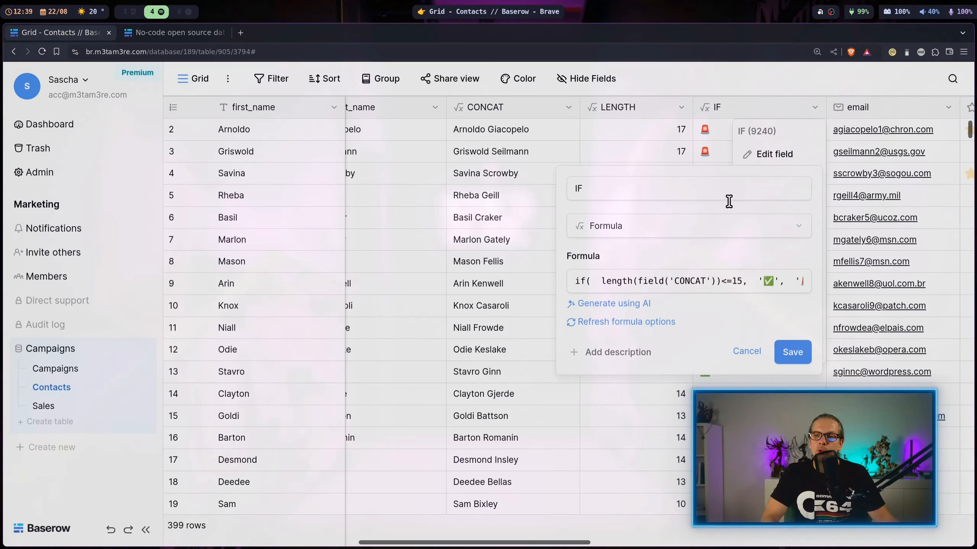
{"action": "left_click", "coordinate": [670, 282]}
{"action": "left_click_drag", "start_coordinate": [588, 300], "coordinate": [720, 299]}
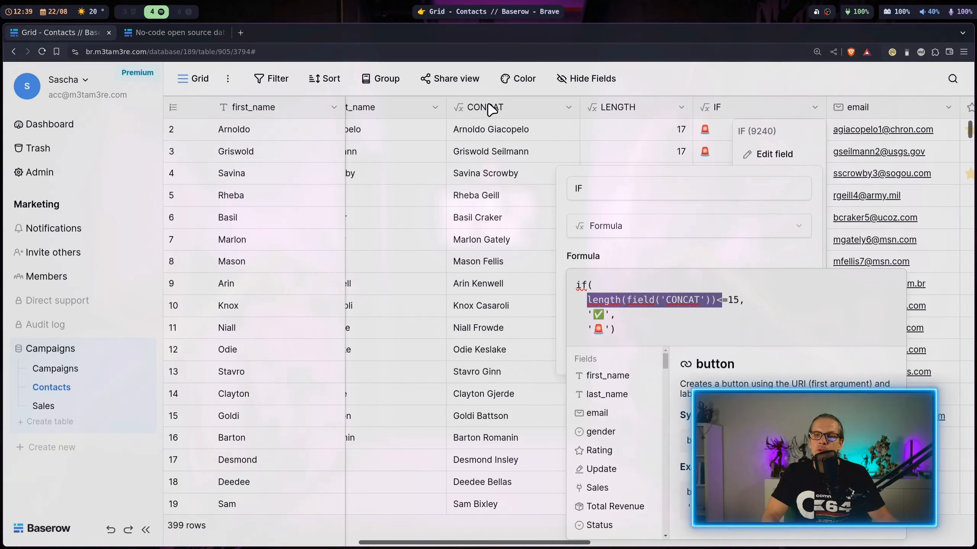
{"action": "left_click", "coordinate": [786, 285]}
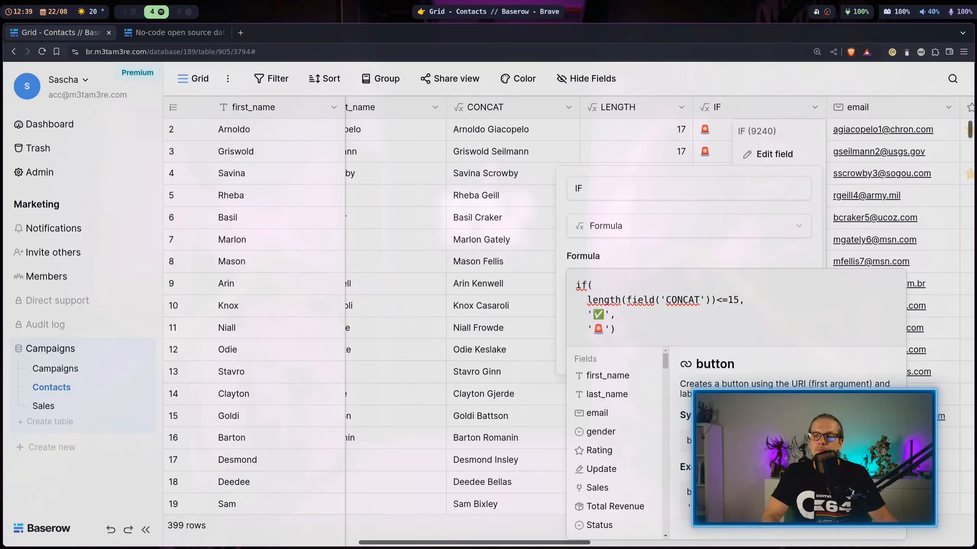
{"action": "key", "text": "Return"}
{"action": "left_click", "coordinate": [792, 352]}
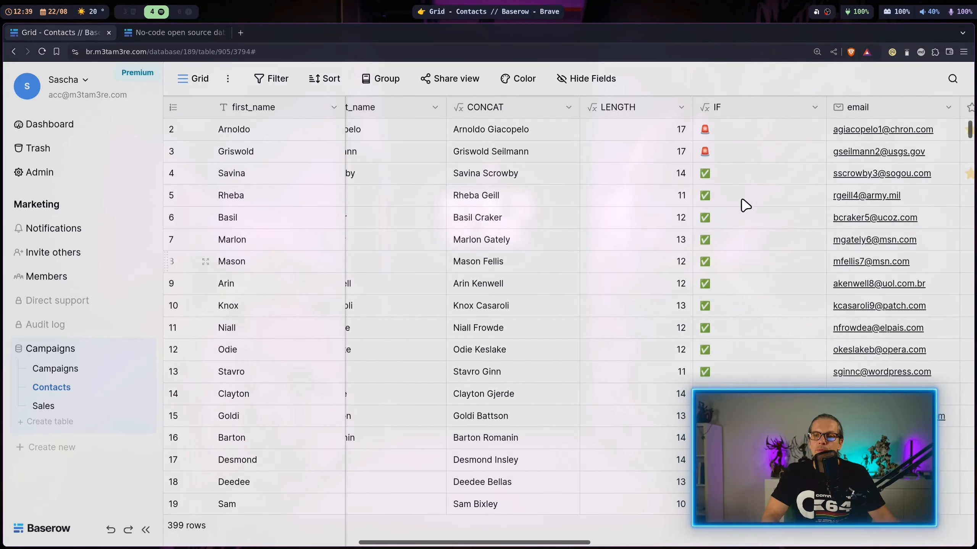
{"action": "left_click", "coordinate": [714, 133]}
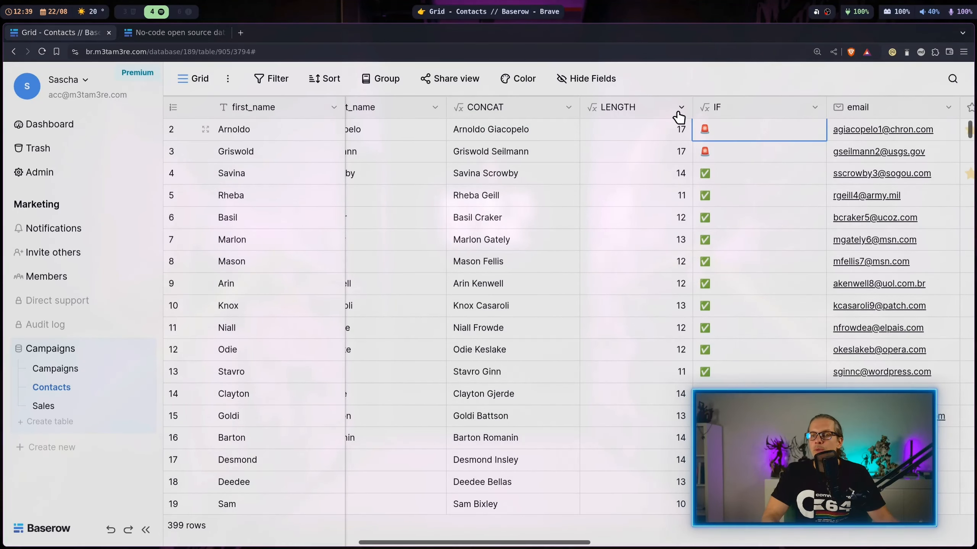
{"action": "left_click", "coordinate": [679, 113]}
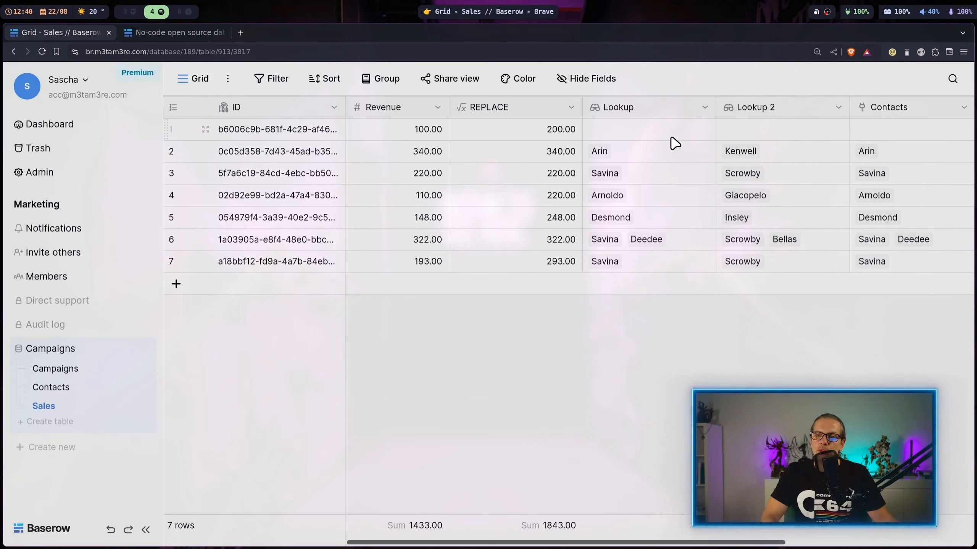
Step: In the Sales table, start a new field named LOOKUP directly before the existing Lookup field, with the Formula type
{"action": "scroll", "coordinate": [676, 147], "scroll_direction": "right", "scroll_amount": 3}
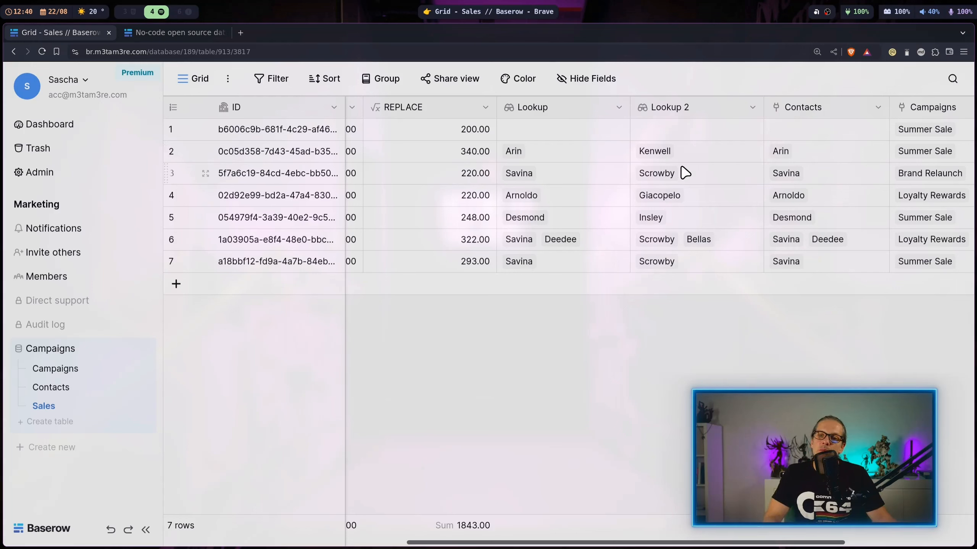
{"action": "left_click", "coordinate": [618, 107]}
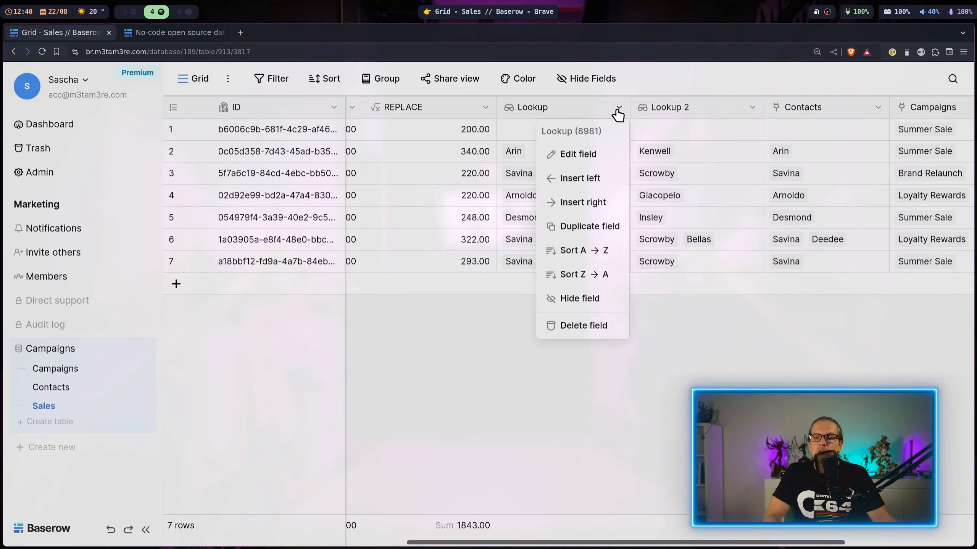
{"action": "left_click", "coordinate": [699, 136]}
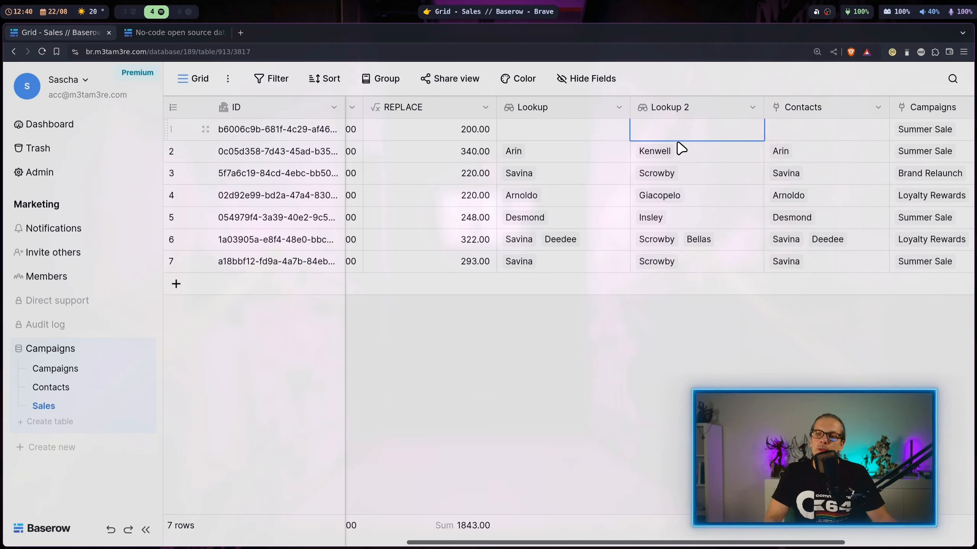
{"action": "left_click", "coordinate": [619, 107]}
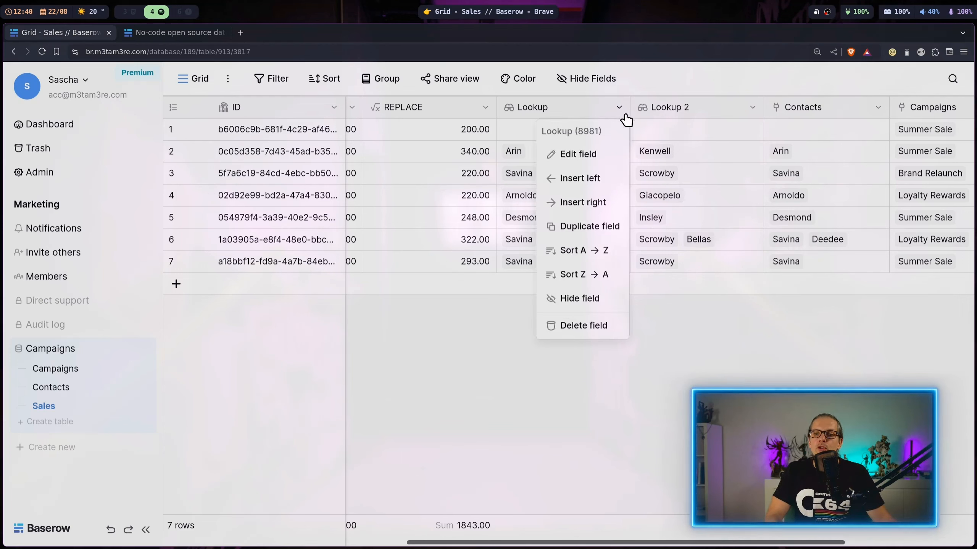
{"action": "left_click", "coordinate": [592, 179]}
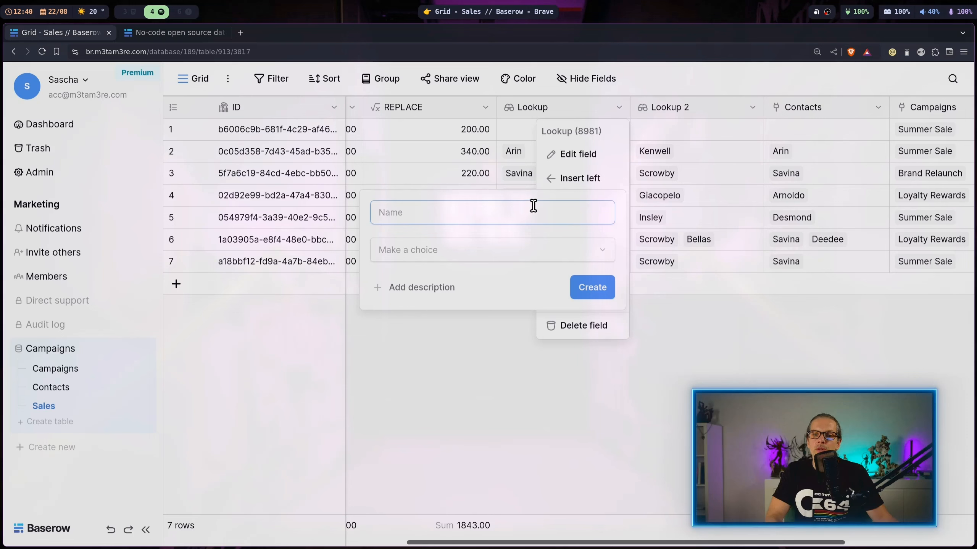
{"action": "left_click", "coordinate": [470, 242]}
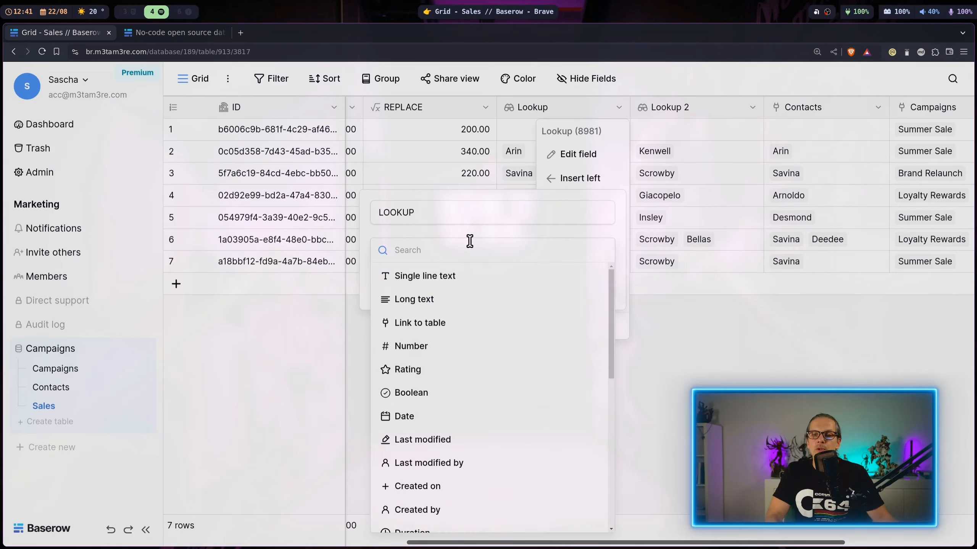
{"action": "type", "text": "f"}
{"action": "left_click", "coordinate": [436, 352]}
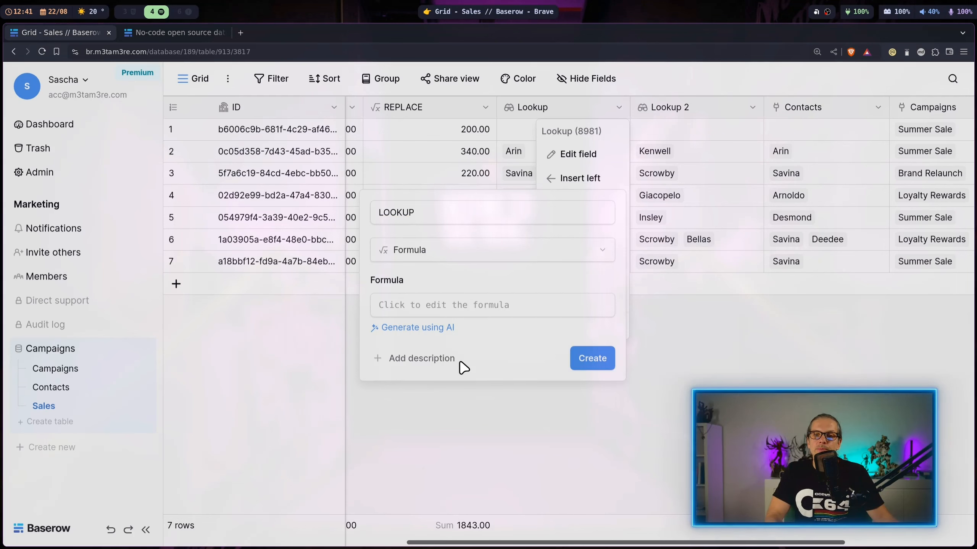
Step: Set the LOOKUP field's formula to lookup('Campaigns', 'Name') and create the field
{"action": "left_click", "coordinate": [455, 305]}
{"action": "type", "text": "look"}
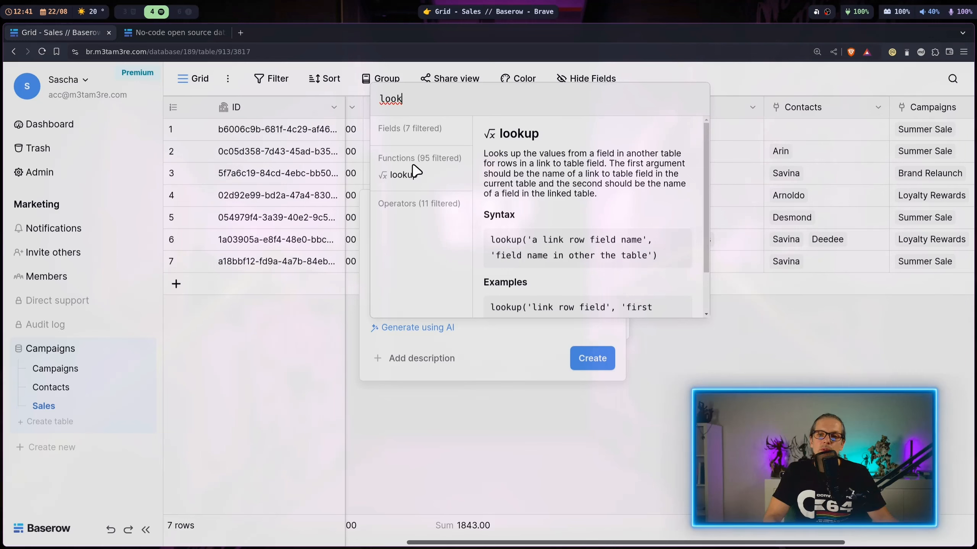
{"action": "left_click", "coordinate": [415, 173]}
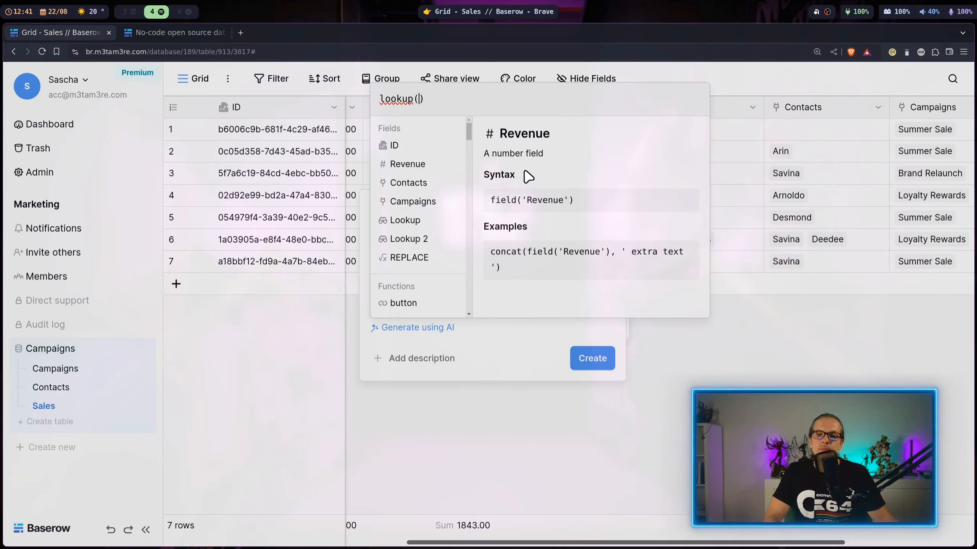
{"action": "key", "text": "Left"}
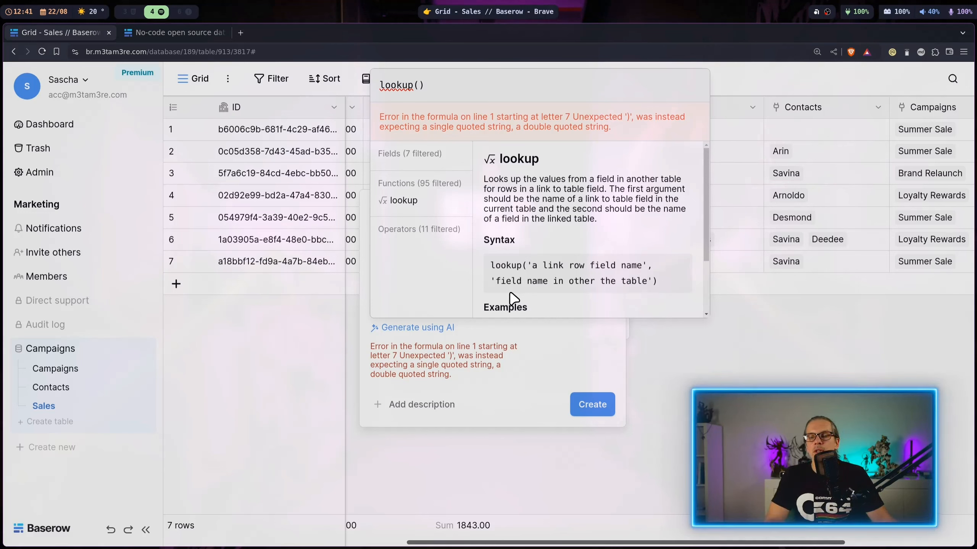
{"action": "left_click", "coordinate": [418, 86]}
{"action": "type", "text": "'Campaigns', 'Name'"}
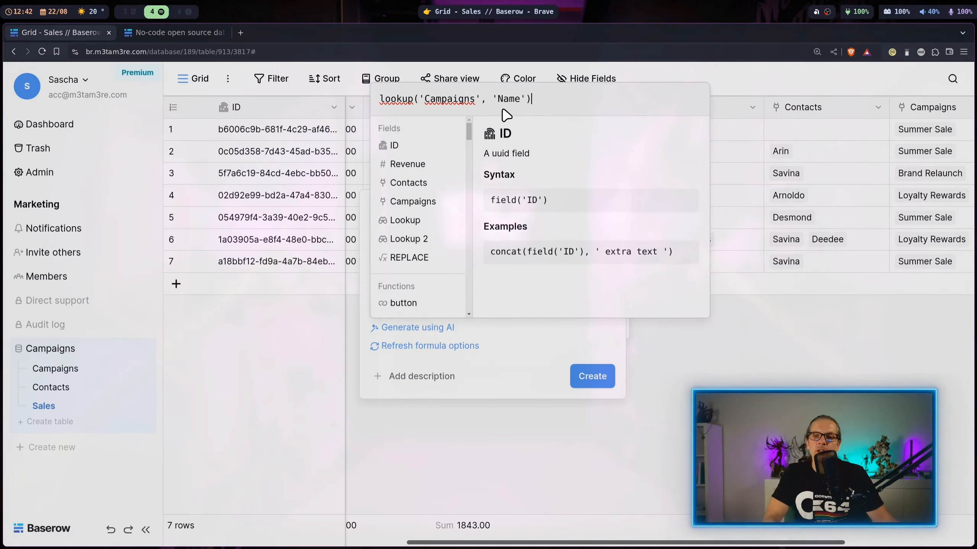
{"action": "left_click", "coordinate": [577, 346]}
{"action": "left_click", "coordinate": [591, 375]}
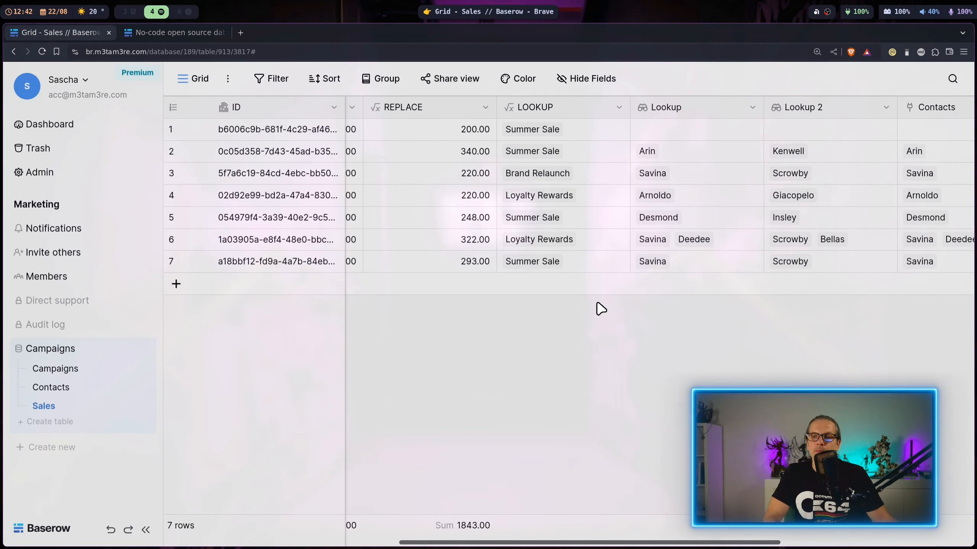
Step: Replace the LOOKUP field's formula in the Sales table with concat(lookup('Contacts','first_name'), ' ', lookup('Contacts','last_name'))
{"action": "left_click", "coordinate": [536, 137]}
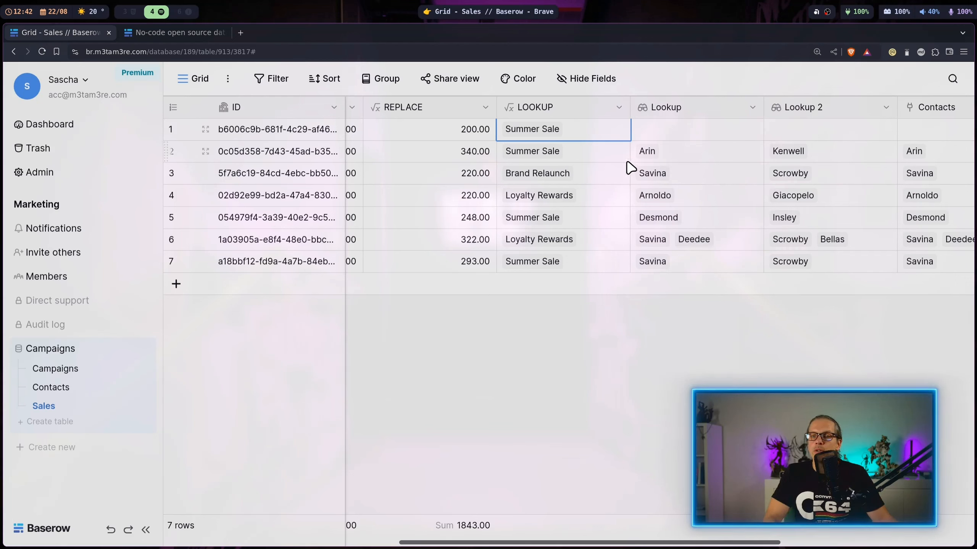
{"action": "left_click", "coordinate": [618, 107]}
{"action": "left_click", "coordinate": [578, 153]}
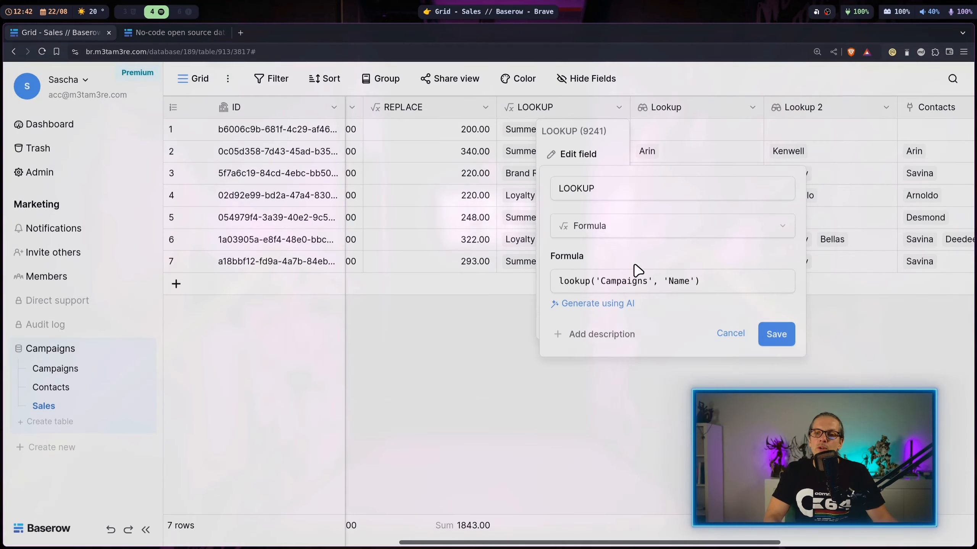
{"action": "left_click", "coordinate": [654, 280]}
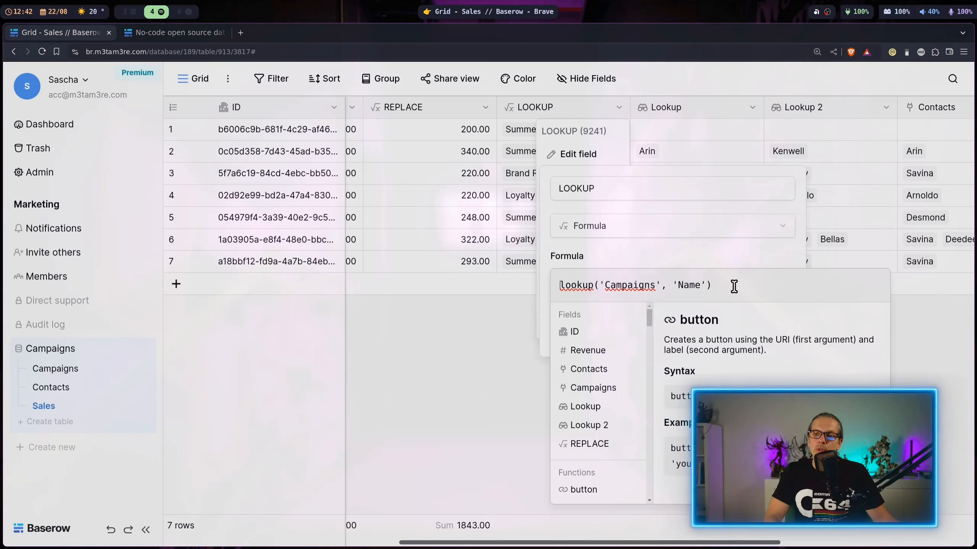
{"action": "key", "text": "ctrl+a"}
{"action": "type", "text": "concat(   lookup('Contacts','first_name'), ' ',   lookup('Contacts','last_name'))"}
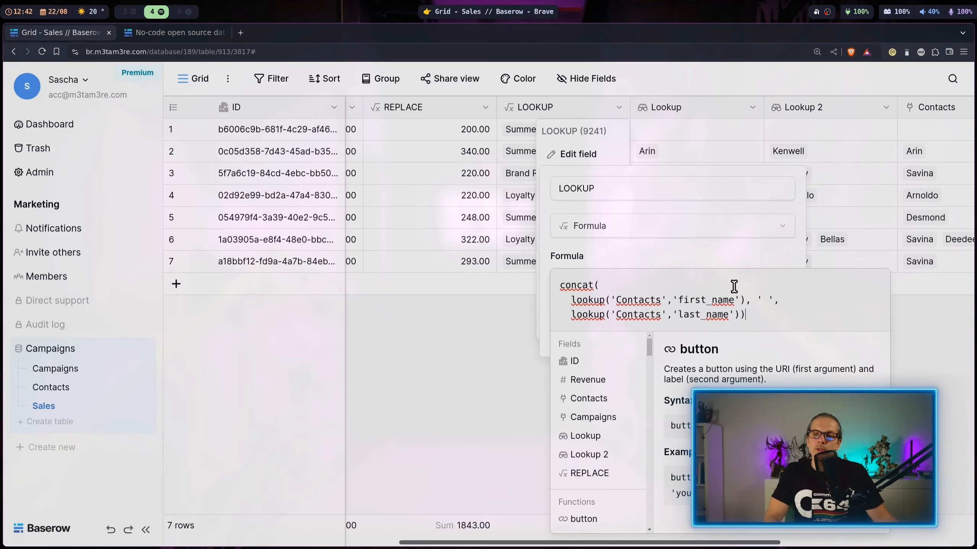
{"action": "left_click", "coordinate": [595, 161]}
{"action": "left_click", "coordinate": [596, 158]}
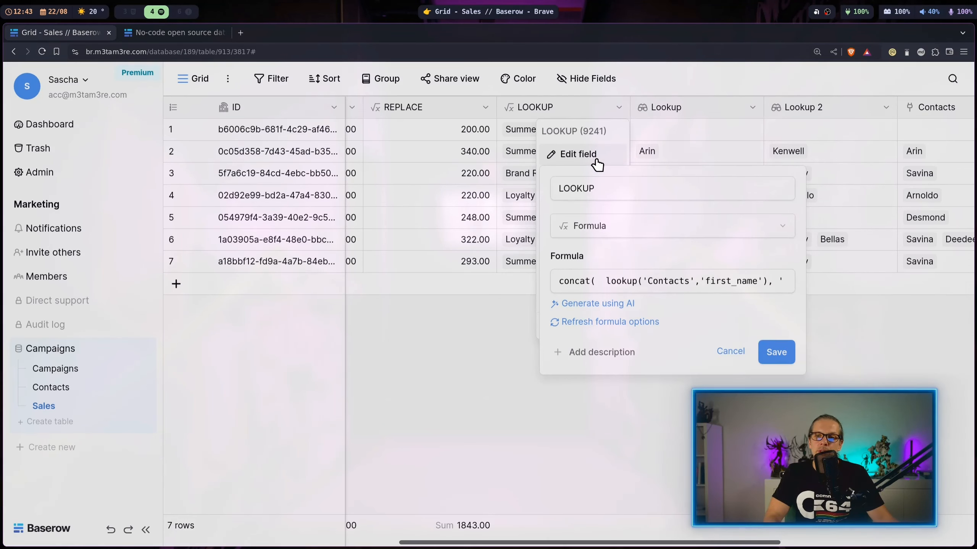
Step: Put the ' ' separator on its own line in the LOOKUP field's concat formula and save the field
{"action": "left_click", "coordinate": [635, 278]}
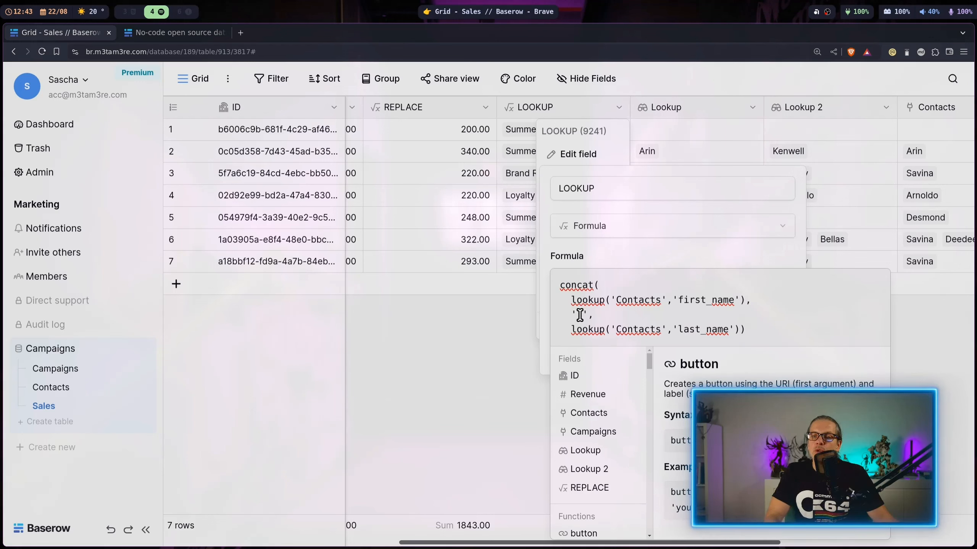
{"action": "left_click_drag", "start_coordinate": [572, 301], "coordinate": [723, 301]}
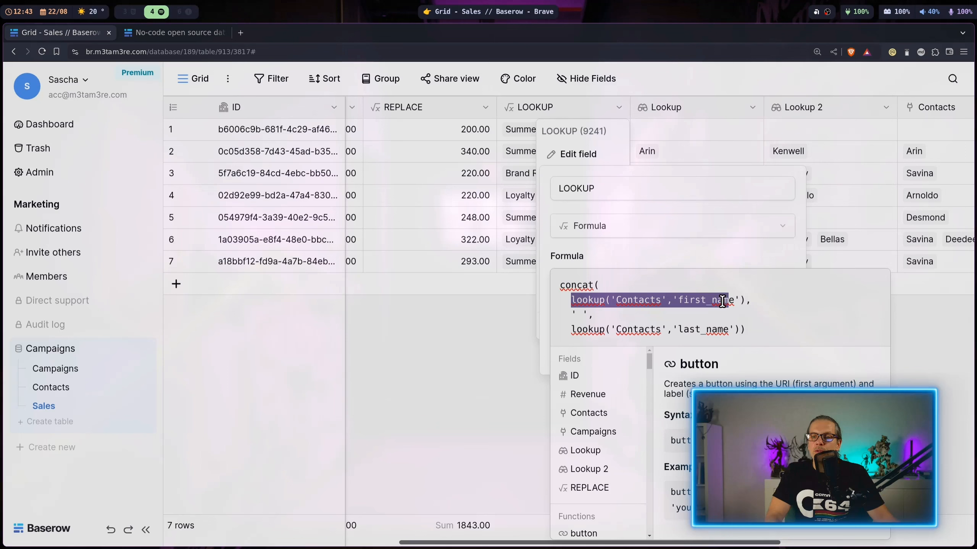
{"action": "left_click", "coordinate": [571, 315]}
{"action": "left_click_drag", "start_coordinate": [570, 316], "coordinate": [750, 329]}
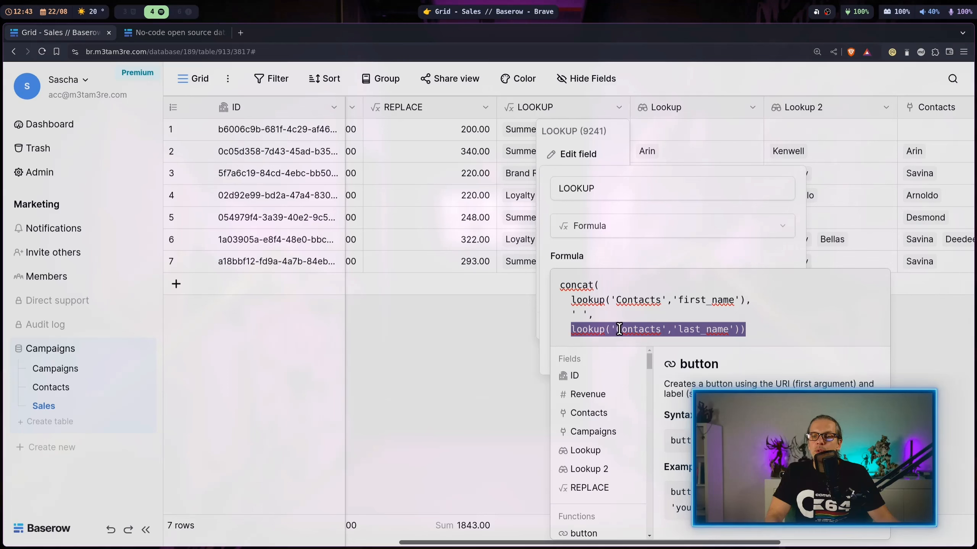
{"action": "left_click", "coordinate": [717, 253]}
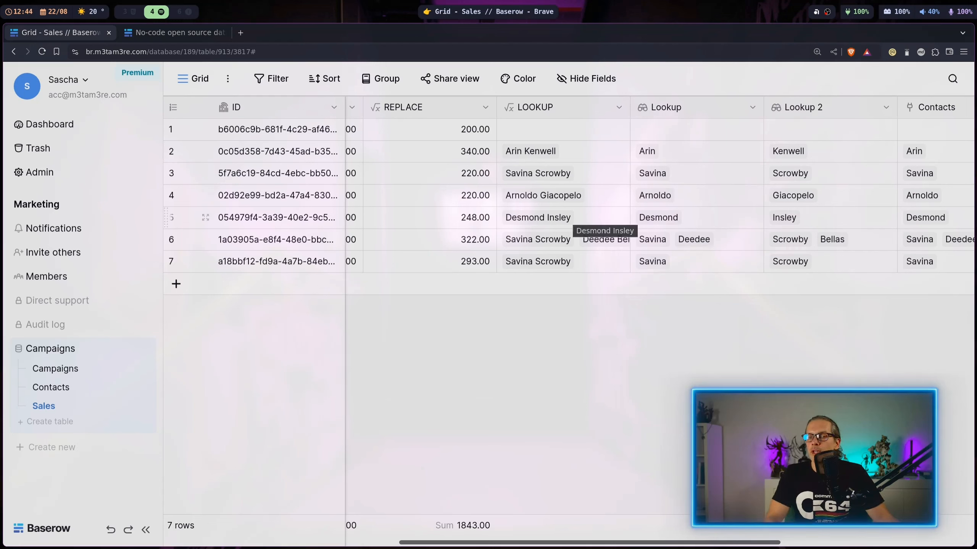
{"action": "scroll", "coordinate": [651, 365], "scroll_direction": "left", "scroll_amount": 3}
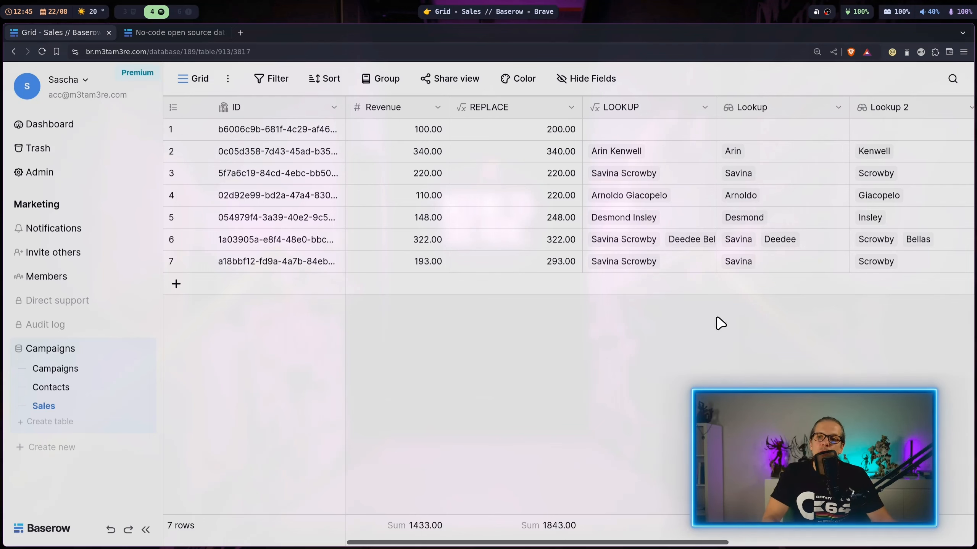
Step: In the Contacts table, set the Rating to 4 stars in row 7, 5 stars in row 5 and 2 stars in row 6
{"action": "left_click", "coordinate": [48, 388]}
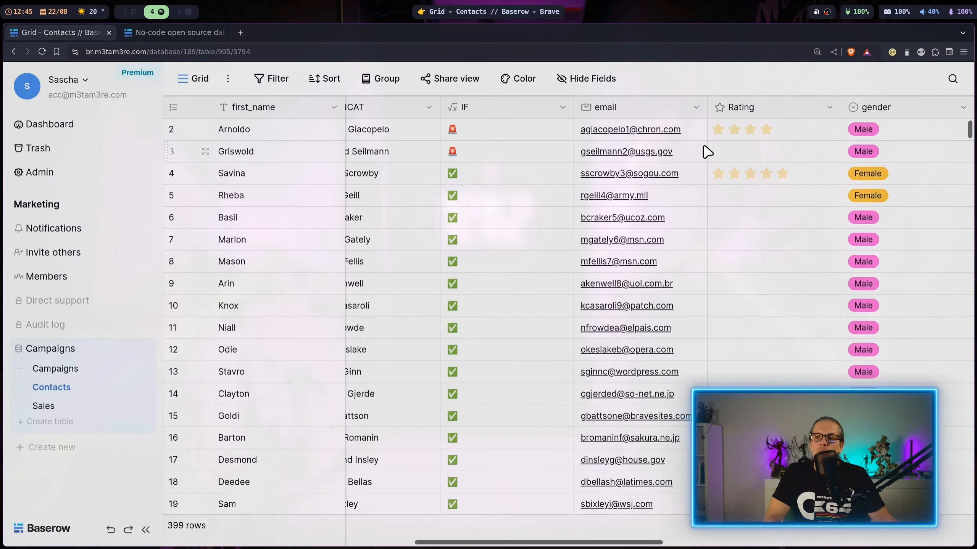
{"action": "left_click", "coordinate": [817, 246]}
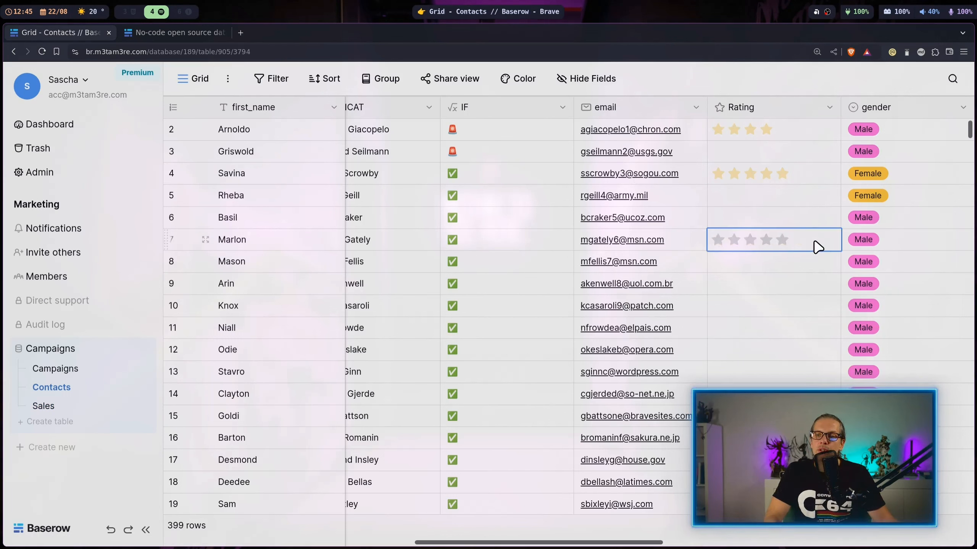
{"action": "left_click", "coordinate": [768, 242]}
{"action": "left_click", "coordinate": [774, 199]}
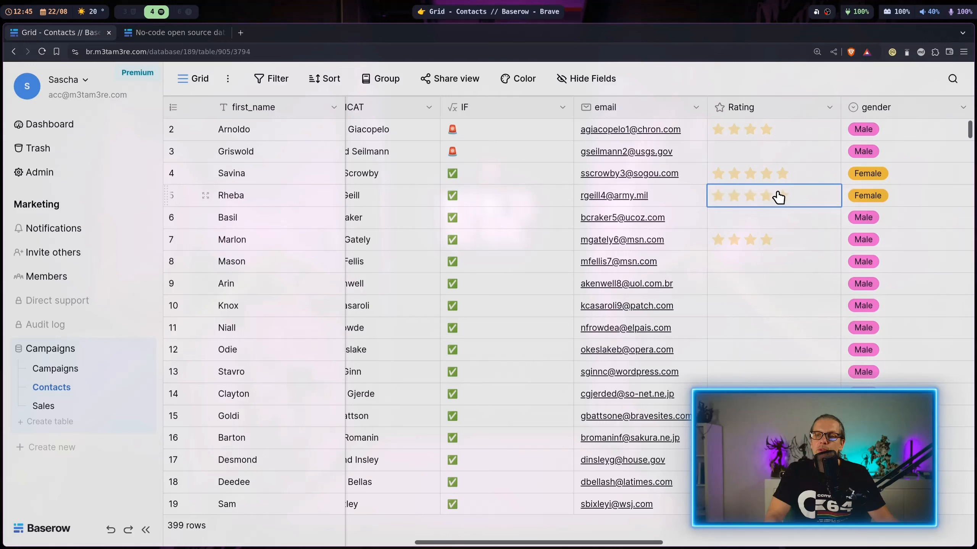
{"action": "left_click", "coordinate": [779, 197]}
{"action": "left_click", "coordinate": [732, 225]}
{"action": "left_click", "coordinate": [732, 225]}
Step: Set the Rating to 5 stars in row 11 and to 4 stars in rows 10 and 8 of the Contacts table
{"action": "left_click", "coordinate": [769, 327]}
{"action": "left_click", "coordinate": [780, 329]}
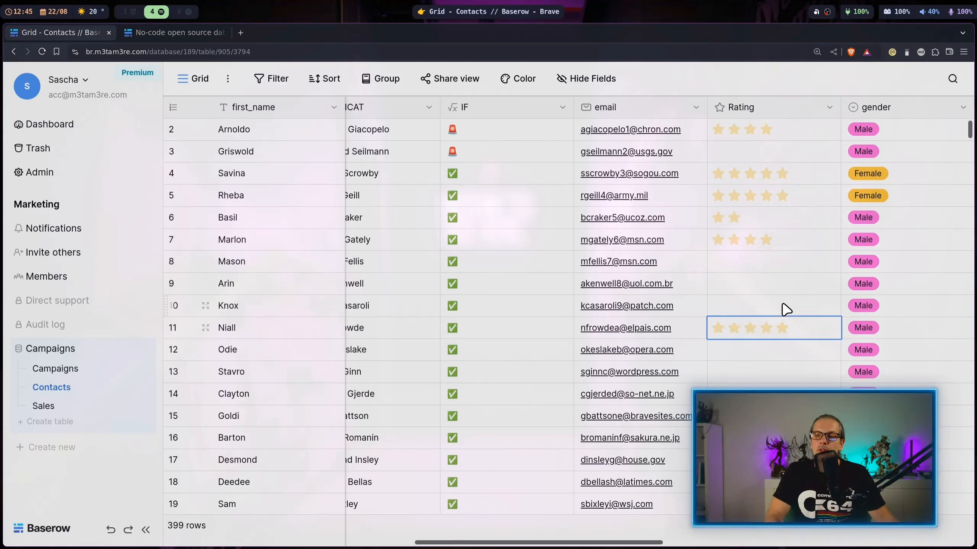
{"action": "left_click", "coordinate": [785, 308]}
{"action": "left_click", "coordinate": [764, 308]}
{"action": "left_click", "coordinate": [799, 269]}
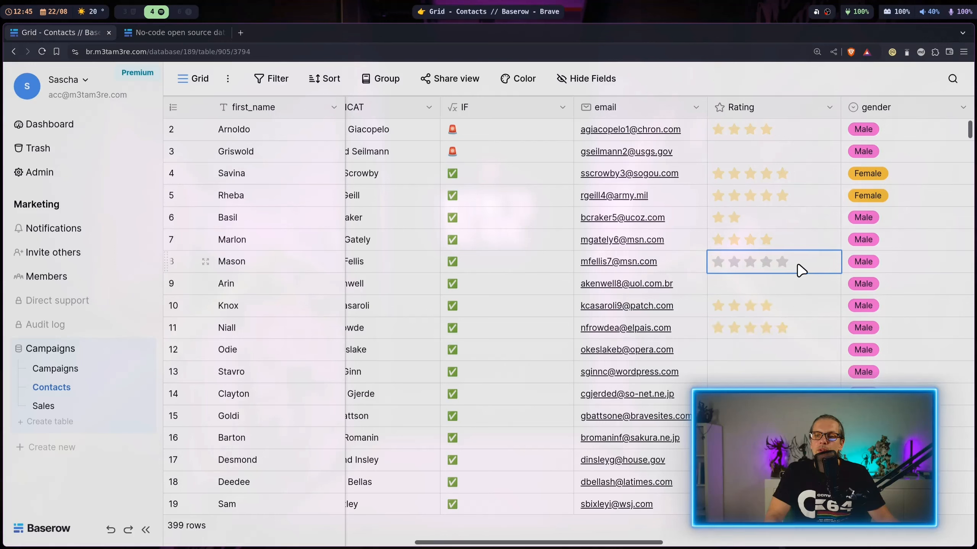
{"action": "left_click", "coordinate": [766, 263]}
{"action": "left_click", "coordinate": [761, 285]}
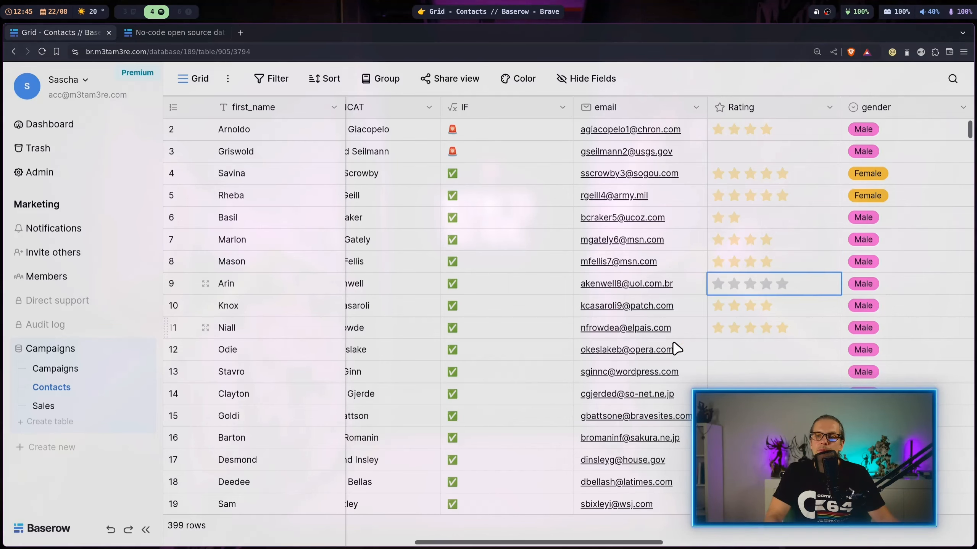
Step: In the Sales table, start a new field named FILTER directly before the existing Lookup field, with the Formula type
{"action": "left_click", "coordinate": [54, 406]}
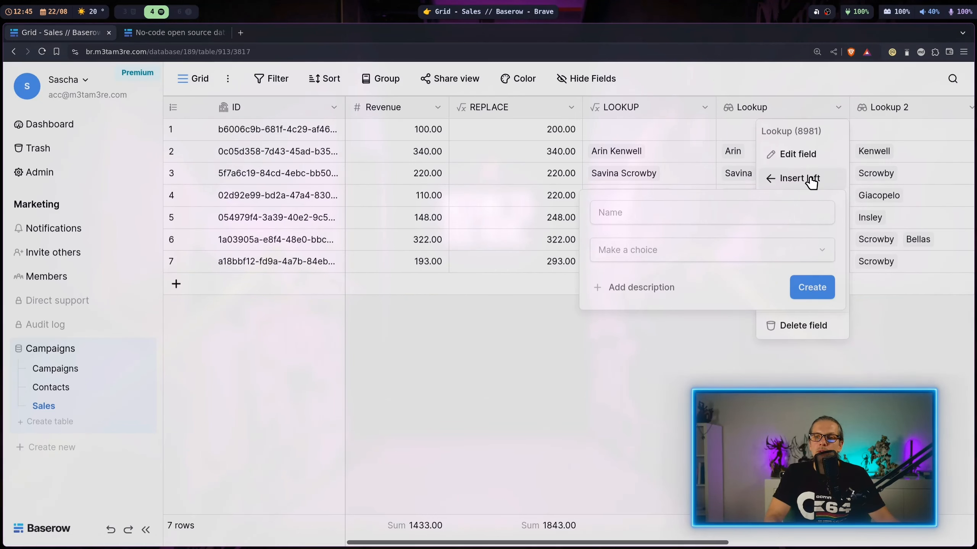
{"action": "left_click", "coordinate": [735, 212]}
{"action": "type", "text": "FILTER"}
{"action": "left_click", "coordinate": [719, 250]}
{"action": "type", "text": "fg"}
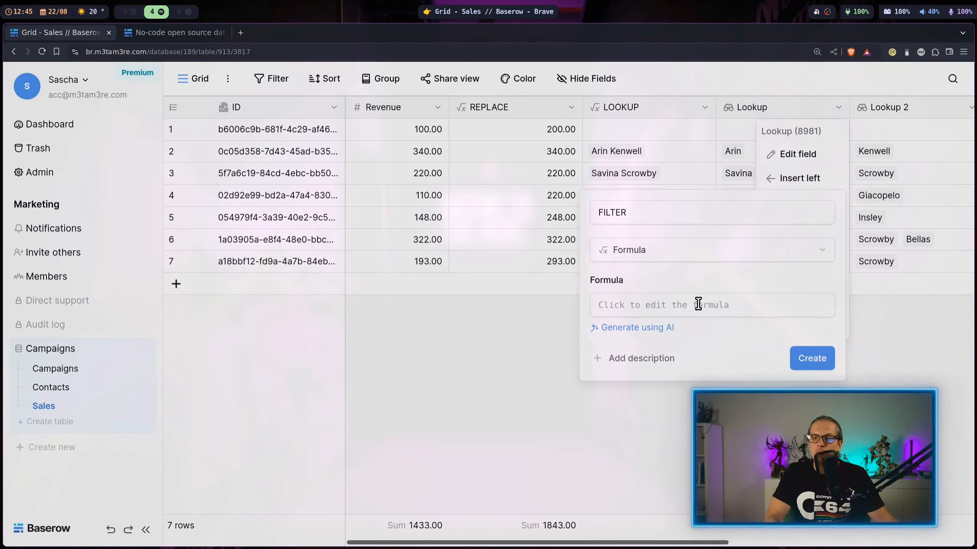
Step: Enter filter(lookup('Contacts','Rating'), lookup('Contacts','Rating') > 4) as the FILTER field's formula
{"action": "left_click", "coordinate": [698, 306]}
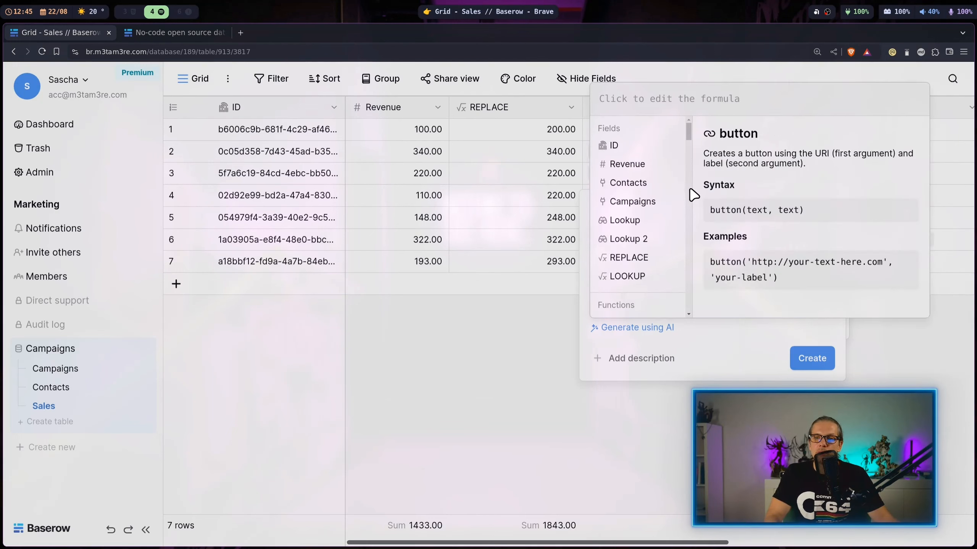
{"action": "type", "text": "fil"}
{"action": "left_click", "coordinate": [616, 174]}
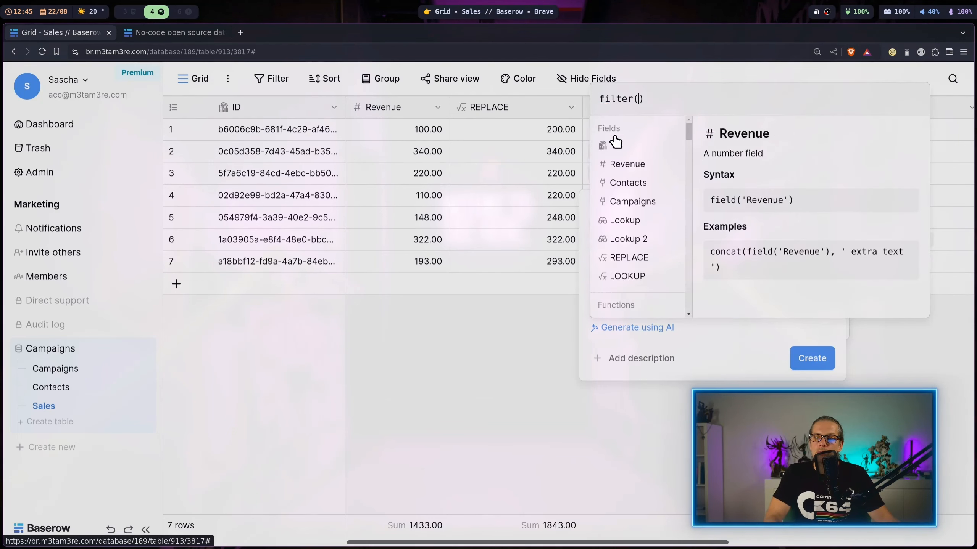
{"action": "left_click", "coordinate": [612, 99]}
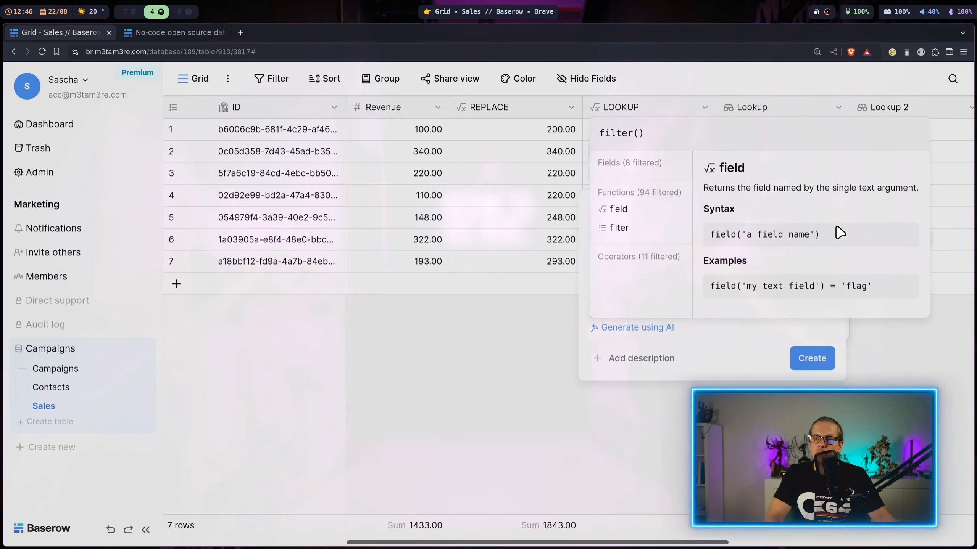
{"action": "key", "text": "Right"}
{"action": "key", "text": "Right"}
{"action": "key", "text": "Right"}
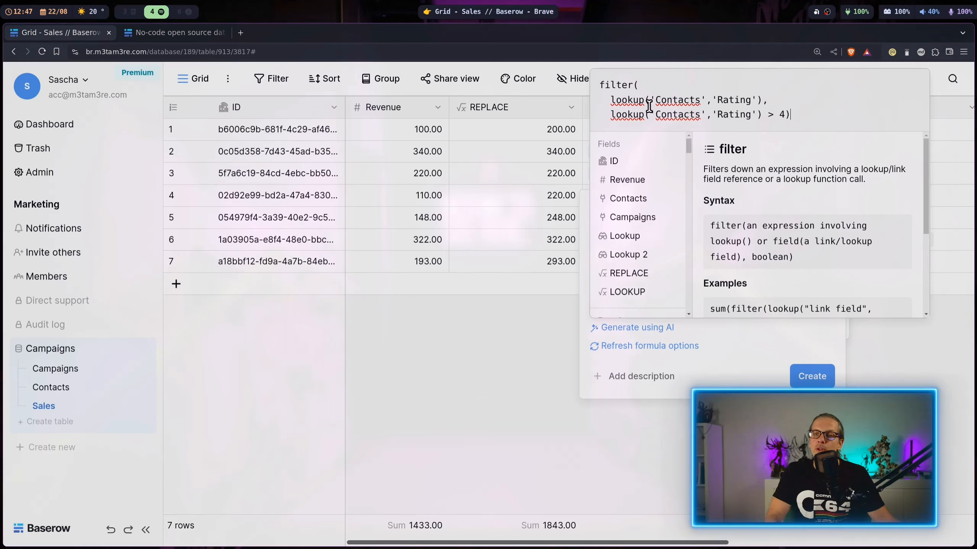
Step: Change the rating condition in the FILTER formula to >= 4 and create the field
{"action": "left_click_drag", "start_coordinate": [612, 115], "coordinate": [786, 111]}
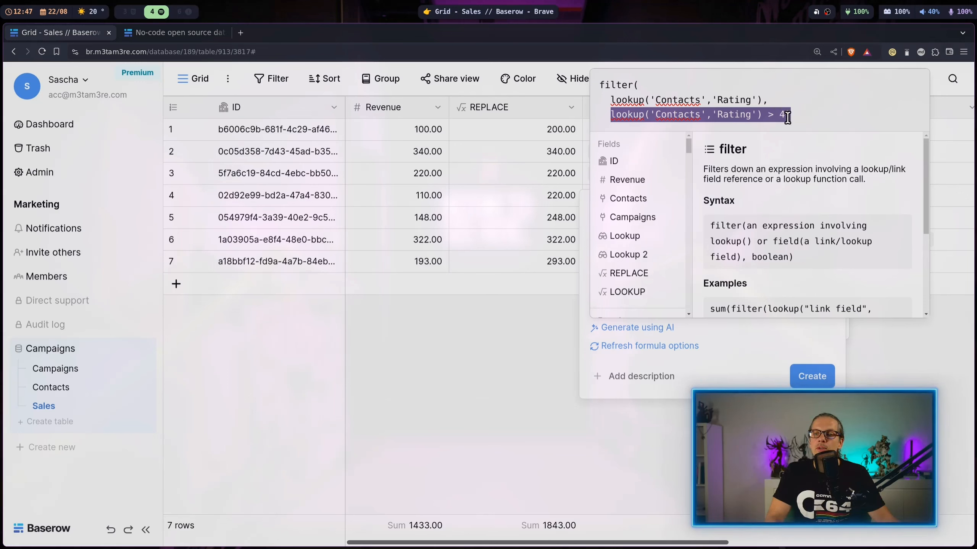
{"action": "left_click", "coordinate": [787, 118]}
{"action": "type", "text": "="}
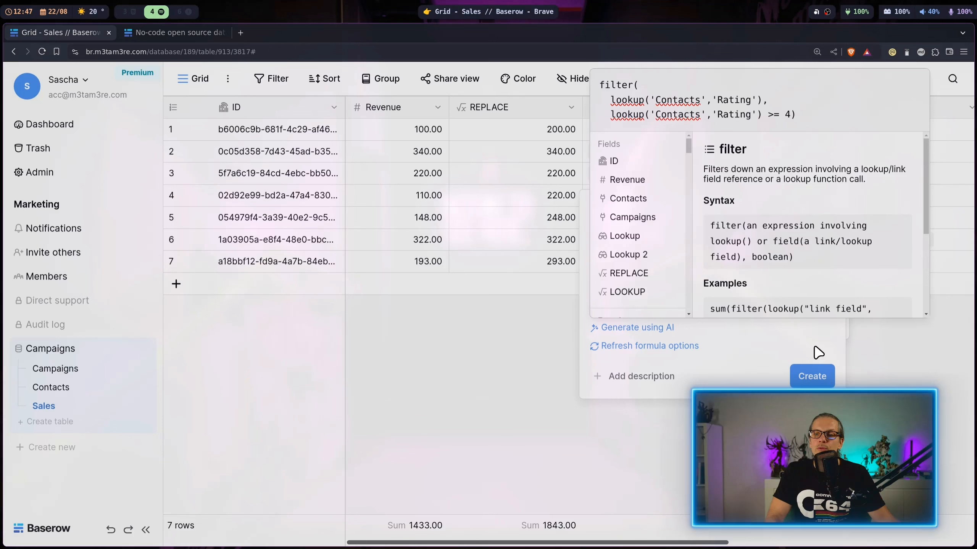
{"action": "left_click", "coordinate": [813, 376]}
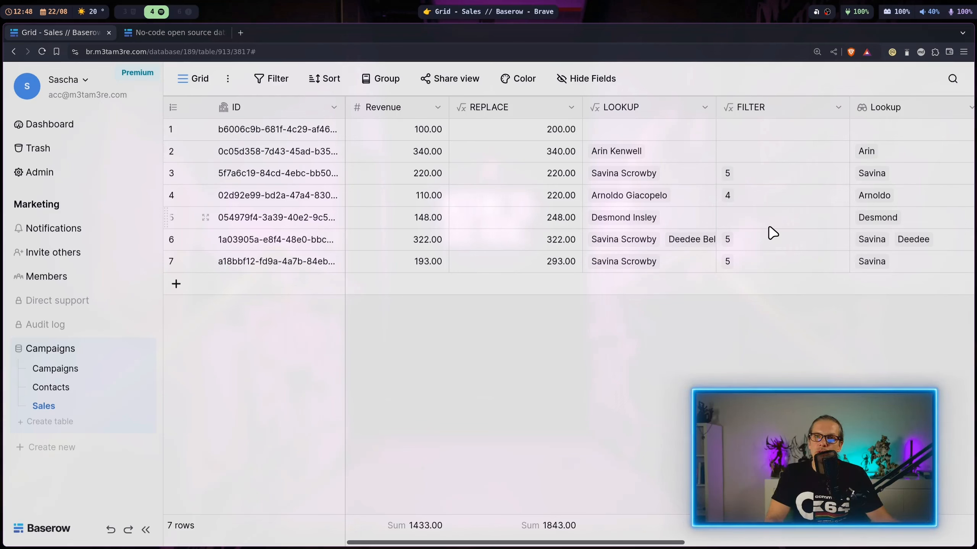
Step: Change the FILTER field's formula to filter(lookup('Contacts', 'Rating'), or(lookup('Contacts', 'Rating') = 3, lookup('Contacts', 'Rating') = 5)) and save the field
{"action": "left_click", "coordinate": [838, 107]}
{"action": "left_click", "coordinate": [810, 156]}
{"action": "left_click", "coordinate": [725, 284]}
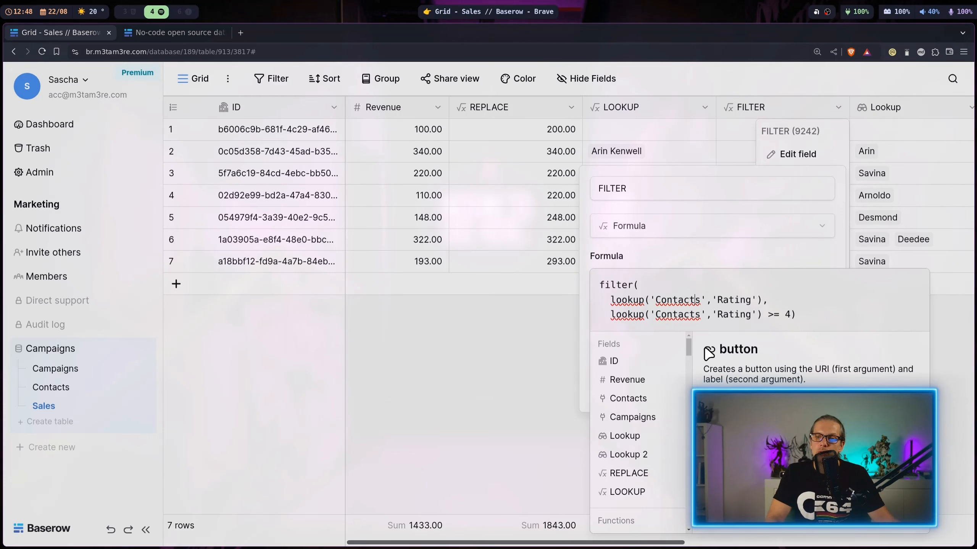
{"action": "key", "text": "ctrl+a"}
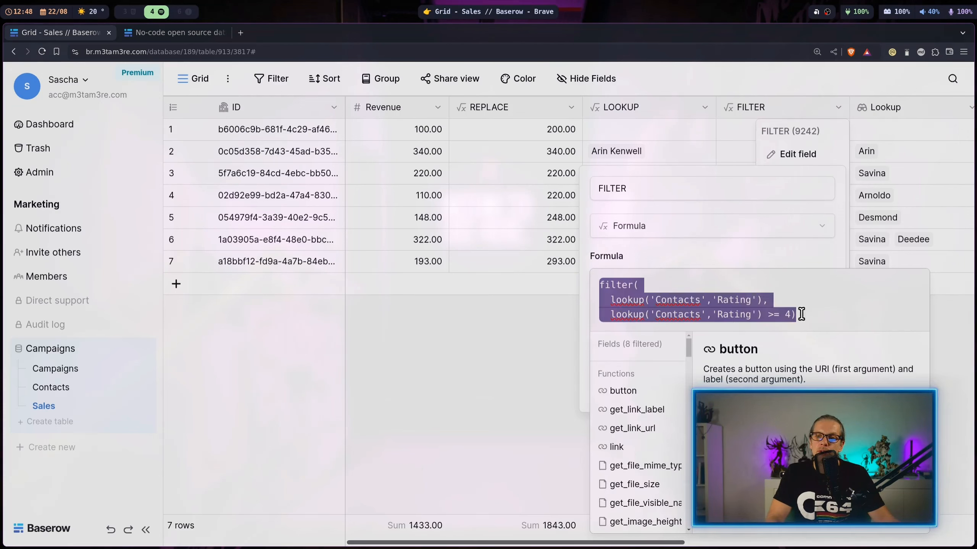
{"action": "type", "text": "filter(   lookup('Contacts', 'Rating'),   or(     lookup('Contacts', 'Rating') = 3,     lookup('Contacts', 'Rating') = 5   ) )"}
{"action": "scroll", "coordinate": [803, 320], "scroll_direction": "up", "scroll_amount": 2}
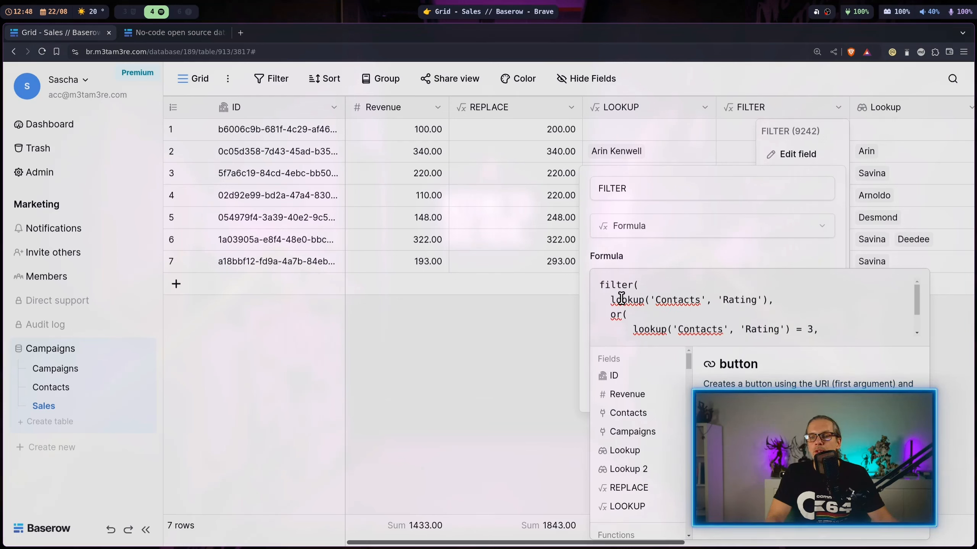
{"action": "left_click_drag", "start_coordinate": [607, 301], "coordinate": [794, 299]}
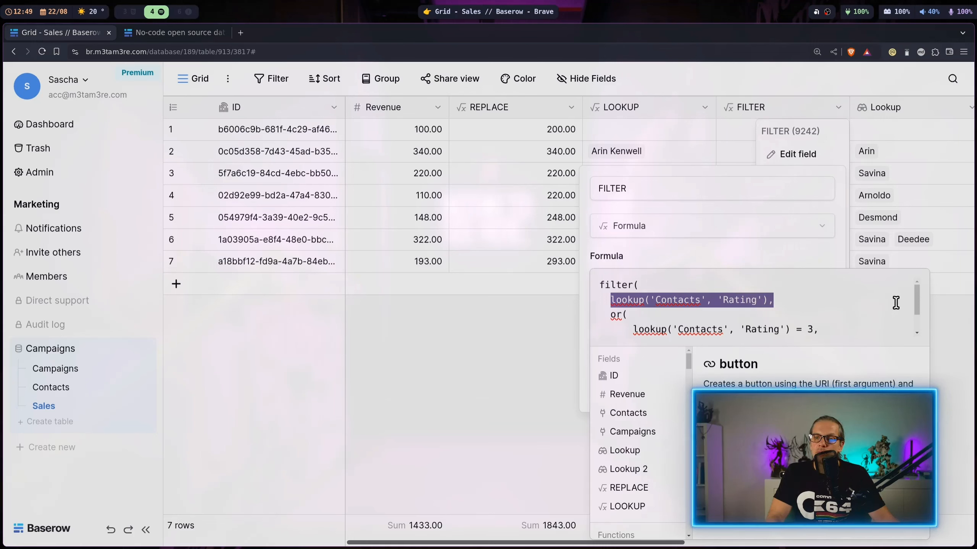
{"action": "scroll", "coordinate": [917, 304], "scroll_direction": "down", "scroll_amount": 2}
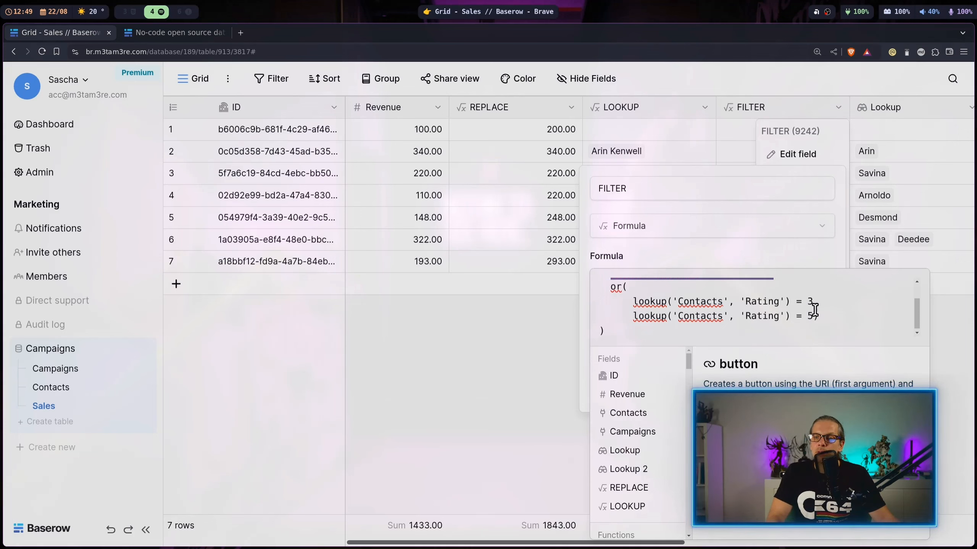
{"action": "left_click", "coordinate": [795, 265]}
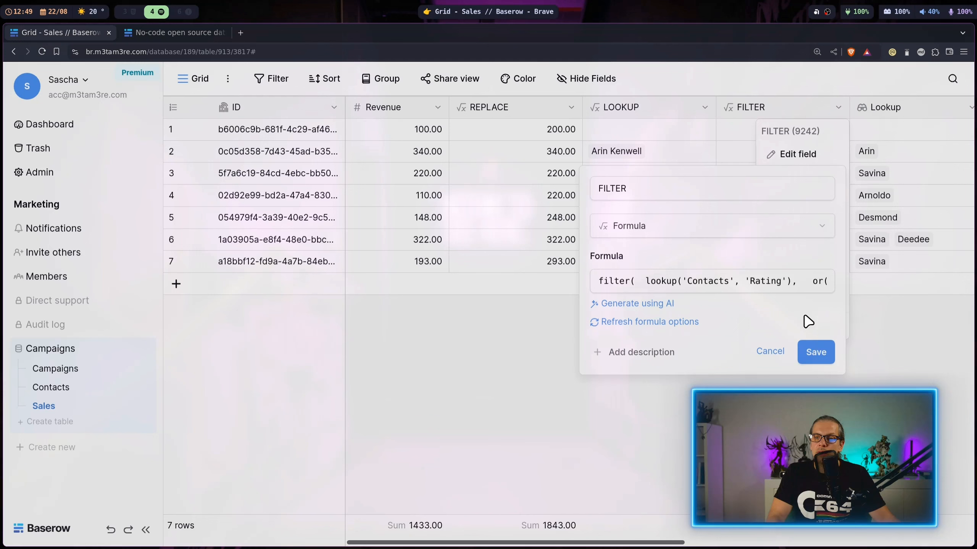
{"action": "left_click", "coordinate": [820, 352]}
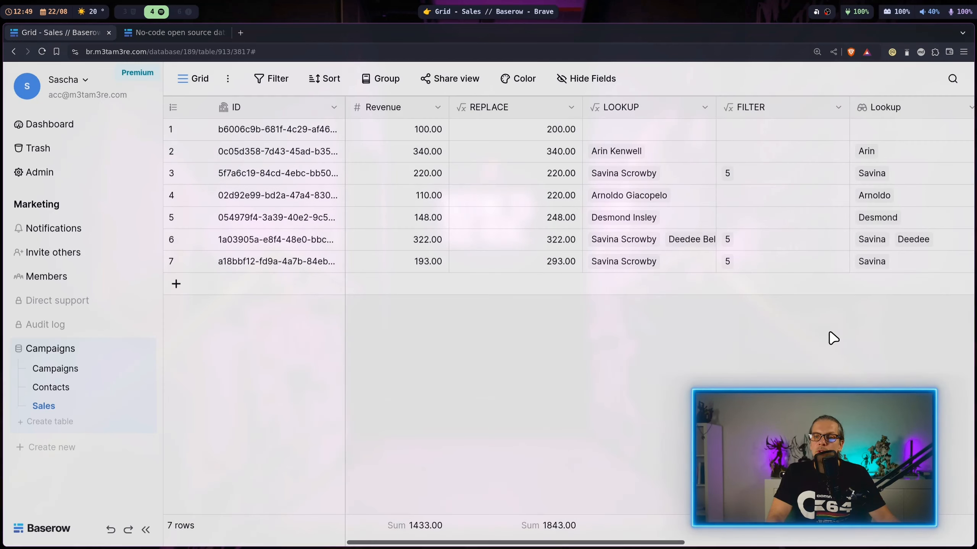
Step: Open the Contacts table and search its rows for "Des"
{"action": "left_click", "coordinate": [645, 218]}
{"action": "left_click", "coordinate": [59, 388]}
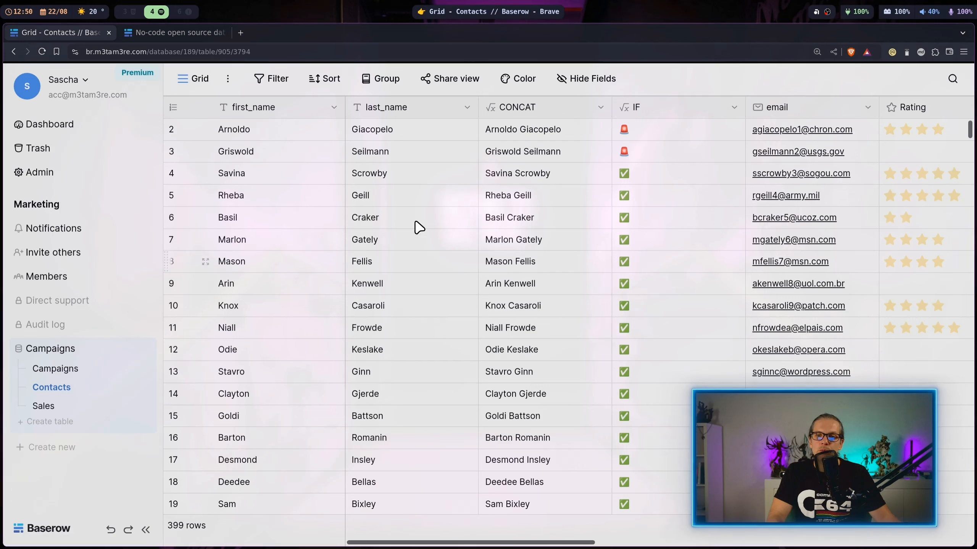
{"action": "left_click", "coordinate": [953, 79]}
{"action": "type", "text": "Des"}
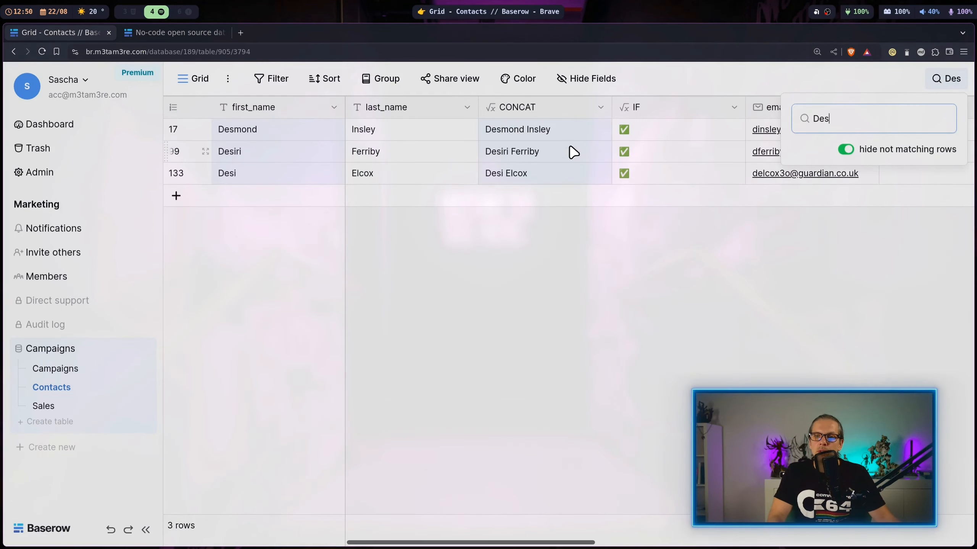
Step: Set the Rating of the contact in row 17 to three stars, then return to the Sales table
{"action": "left_click", "coordinate": [200, 130]}
{"action": "scroll", "coordinate": [453, 251], "scroll_direction": "down", "scroll_amount": 9}
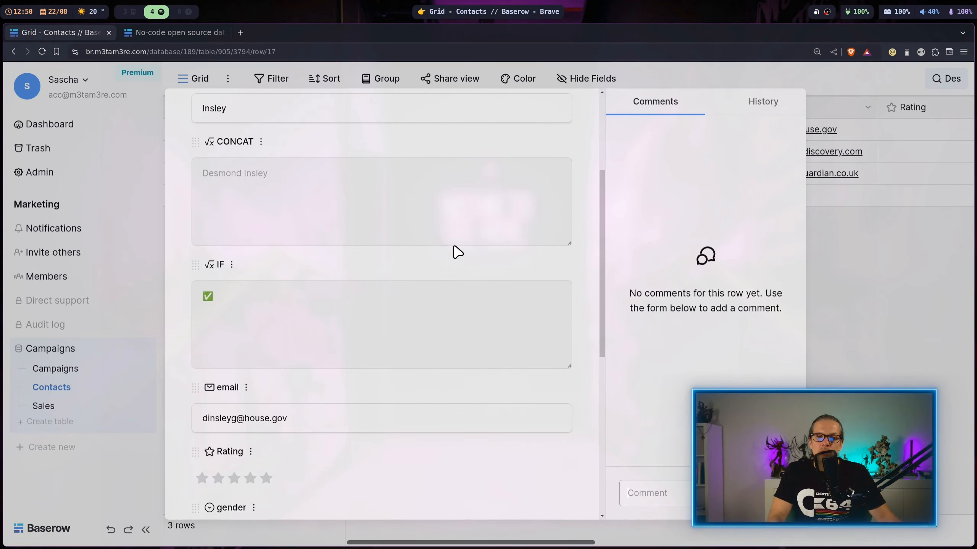
{"action": "left_click", "coordinate": [235, 308]}
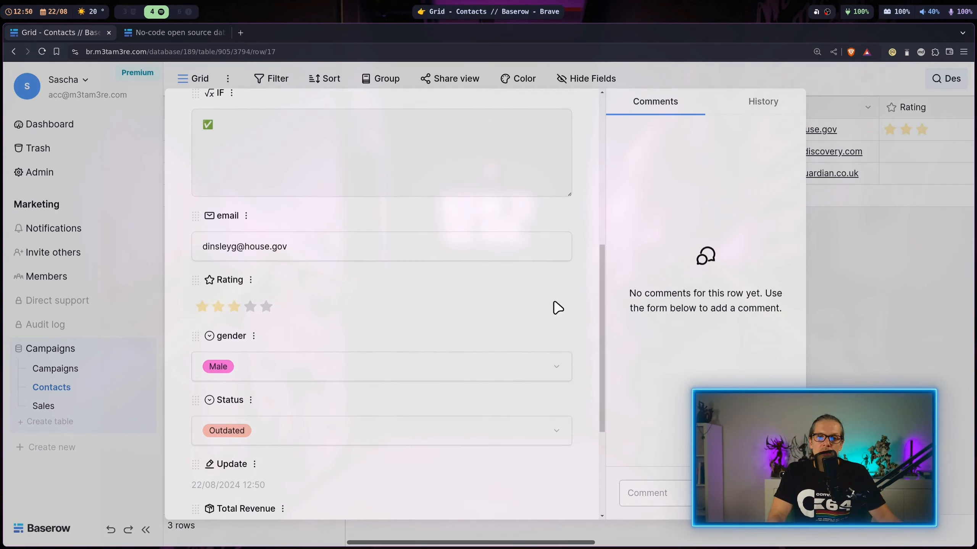
{"action": "left_click", "coordinate": [897, 367]}
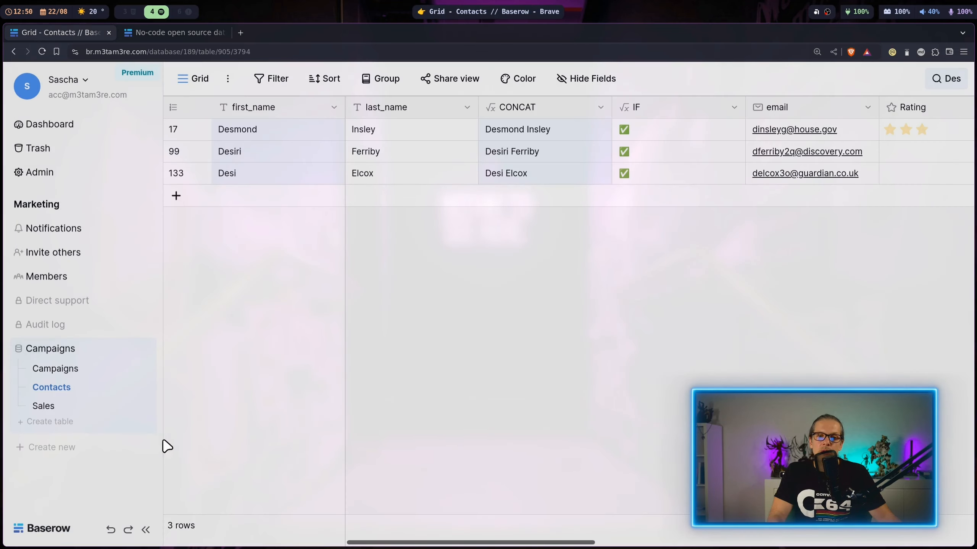
{"action": "left_click", "coordinate": [44, 405]}
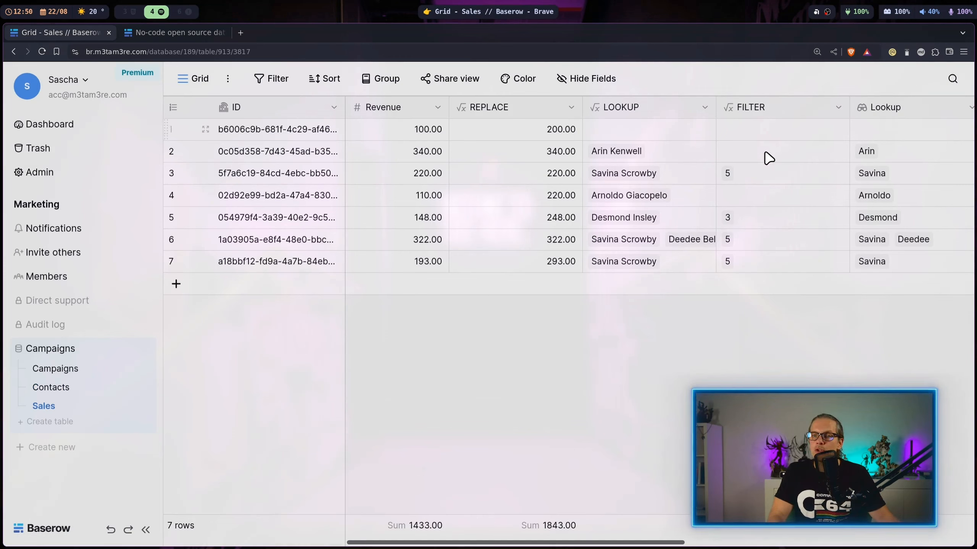
Step: In the Sales table, start a new field named BUTTON directly before the existing Lookup field, with the Formula type
{"action": "scroll", "coordinate": [556, 460], "scroll_direction": "right", "scroll_amount": 3}
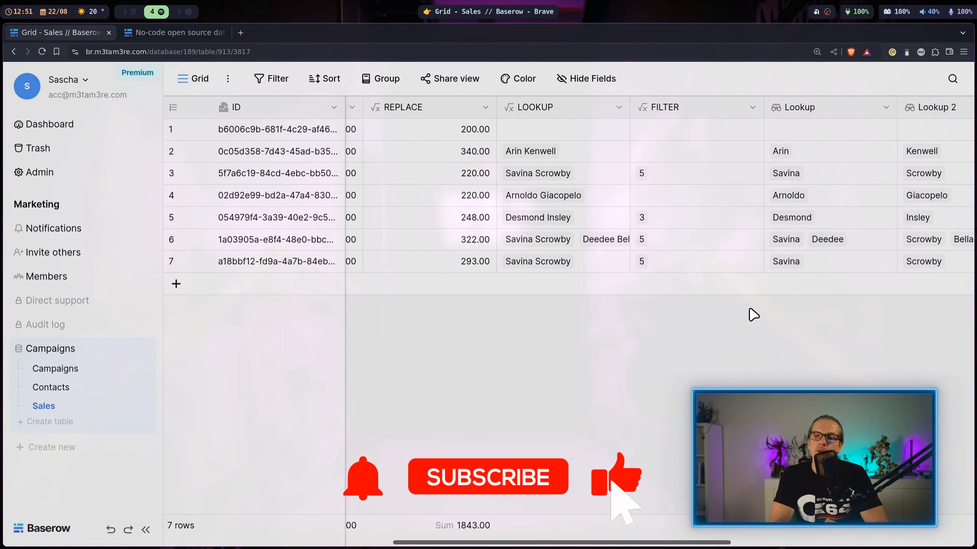
{"action": "left_click", "coordinate": [886, 106]}
{"action": "left_click", "coordinate": [856, 178]}
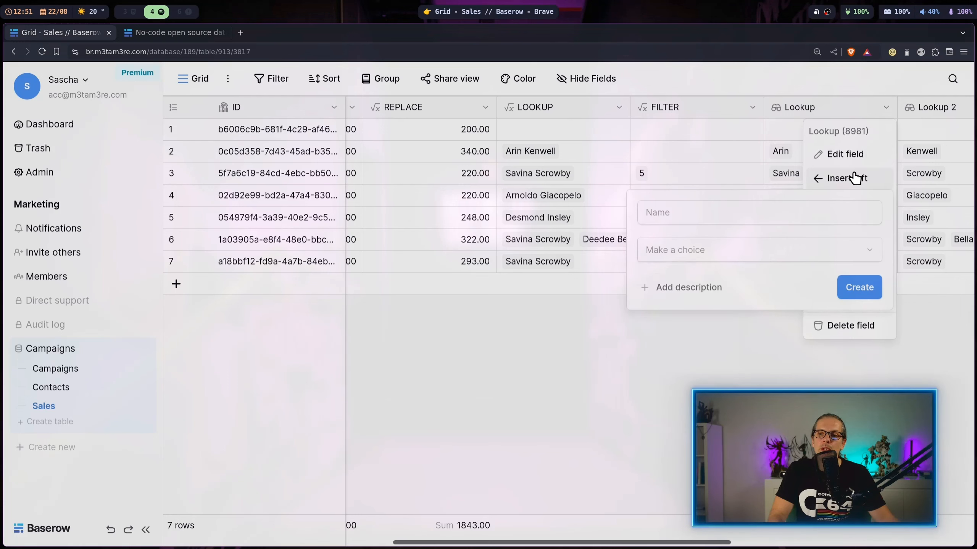
{"action": "type", "text": "BUTTON"}
{"action": "left_click", "coordinate": [717, 250]}
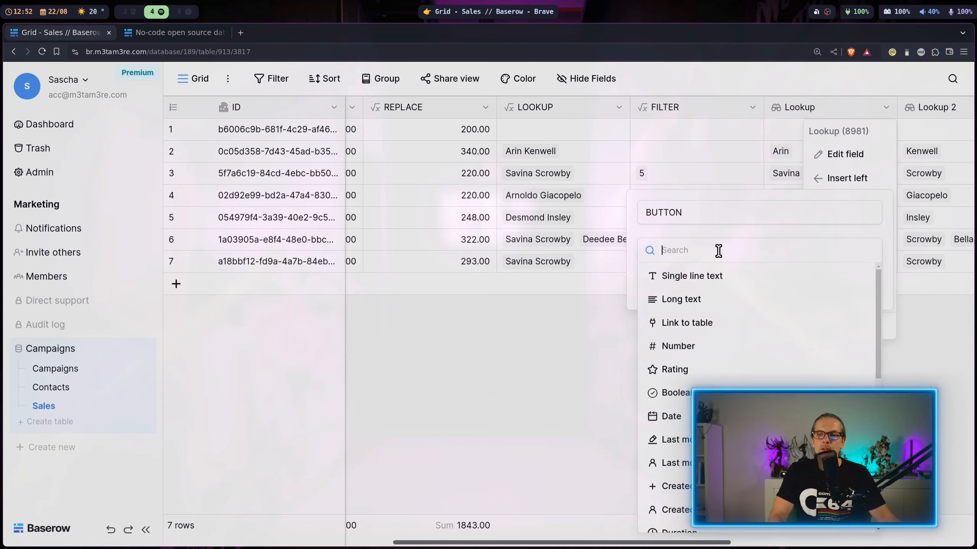
{"action": "type", "text": "f"}
{"action": "left_click", "coordinate": [695, 348]}
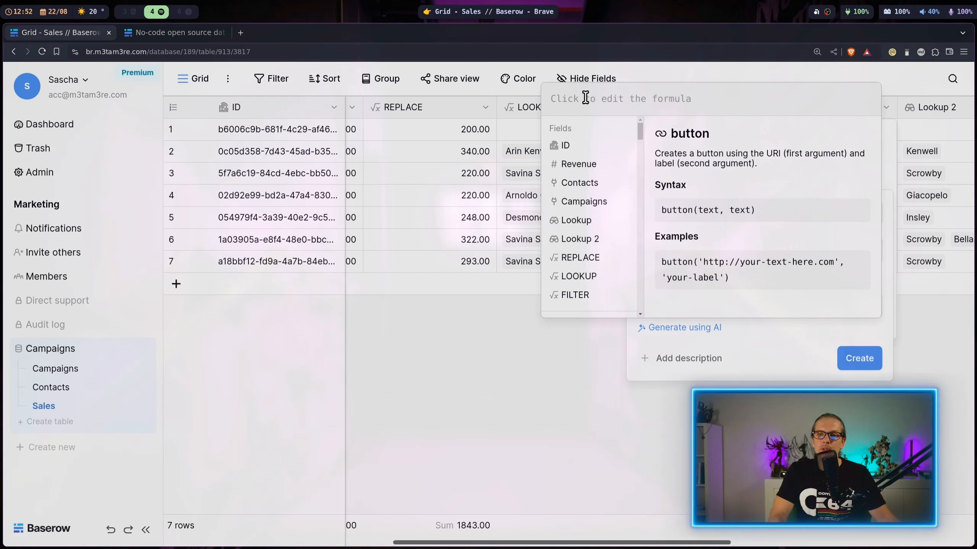
{"action": "type", "text": "but"}
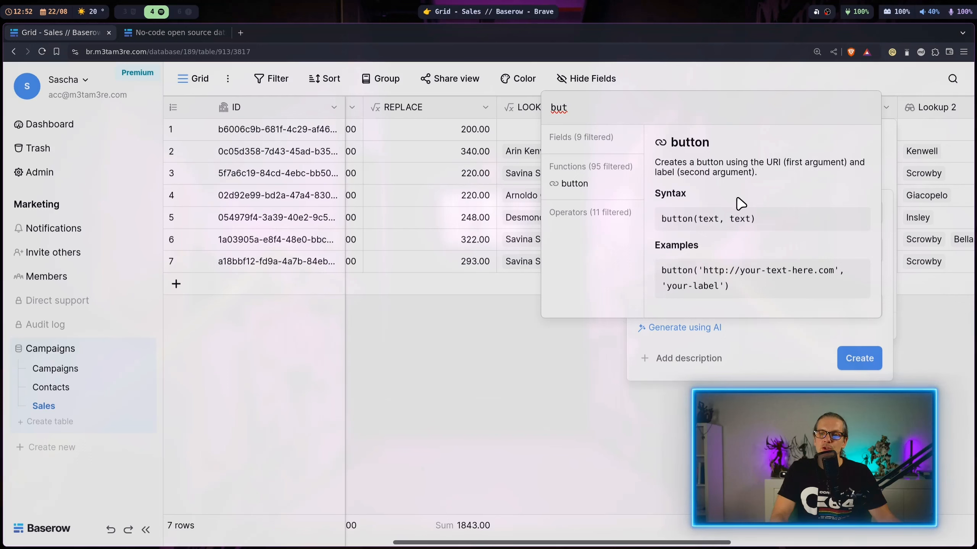
{"action": "key", "text": "Tab"}
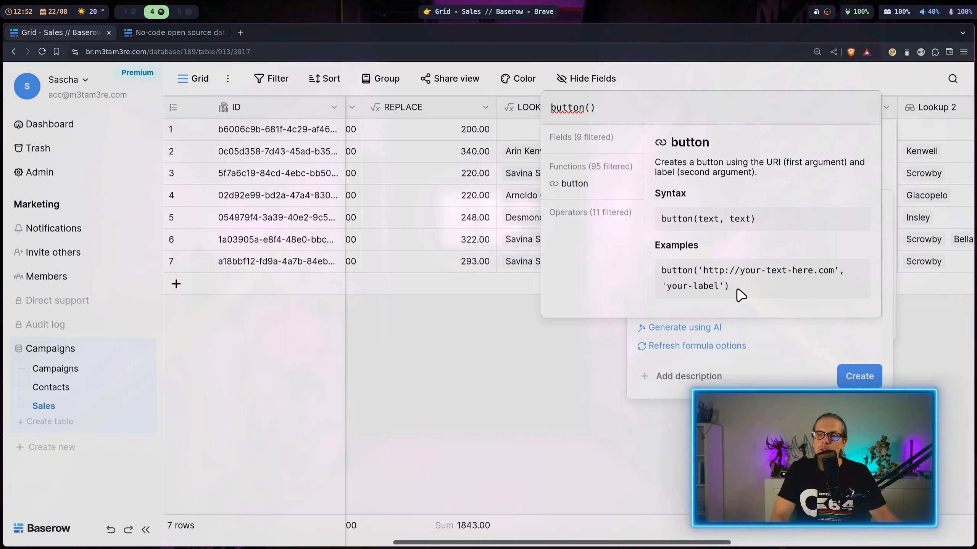
{"action": "left_click_drag", "start_coordinate": [742, 292], "coordinate": [665, 277]}
{"action": "key", "text": "ctrl+c"}
{"action": "left_click_drag", "start_coordinate": [650, 112], "coordinate": [549, 111]}
{"action": "key", "text": "ctrl+v"}
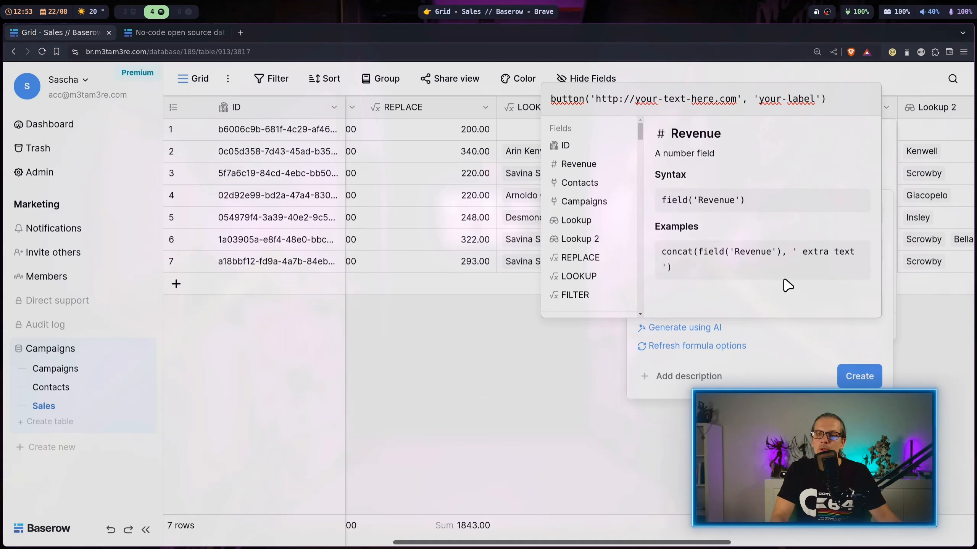
{"action": "left_click", "coordinate": [850, 374]}
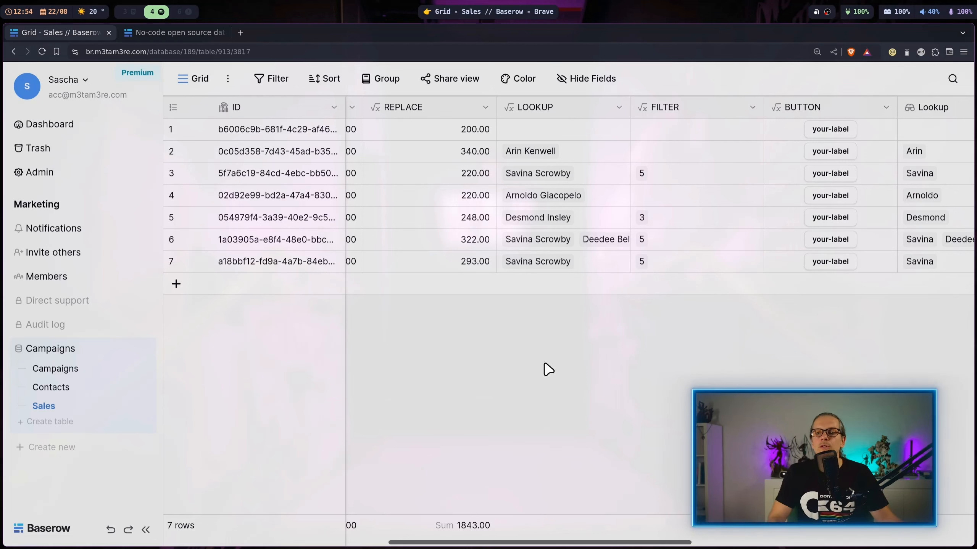
{"action": "left_click", "coordinate": [885, 108]}
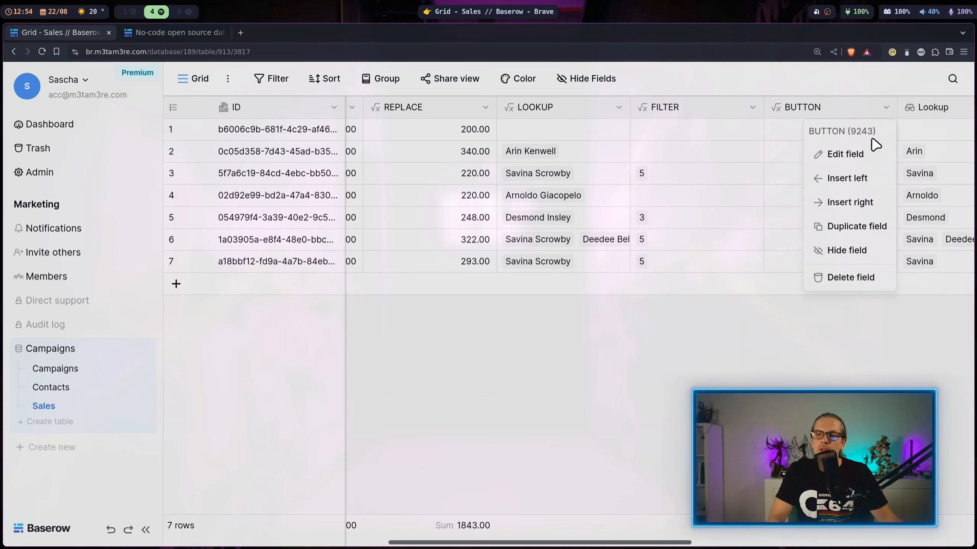
{"action": "left_click", "coordinate": [850, 154]}
{"action": "left_click", "coordinate": [750, 281]}
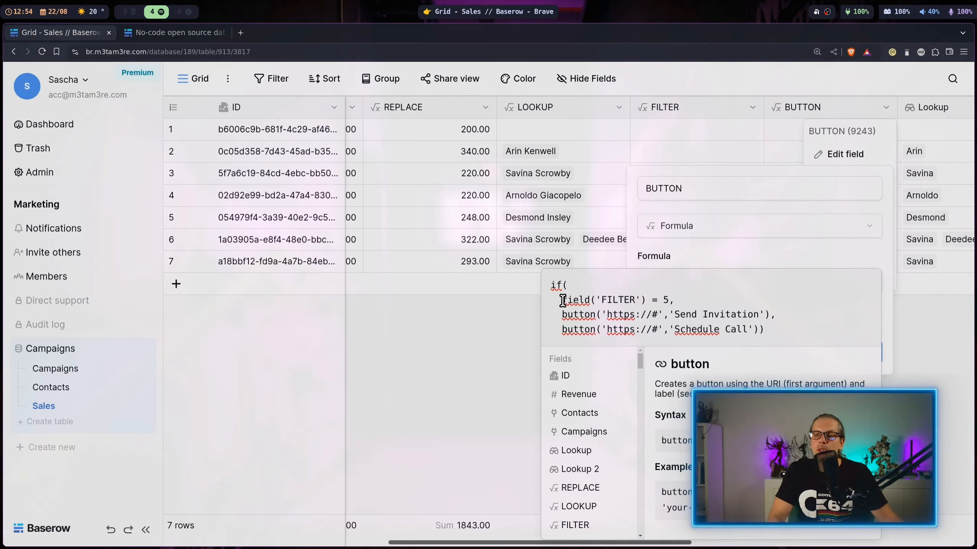
{"action": "left_click_drag", "start_coordinate": [564, 301], "coordinate": [674, 301]}
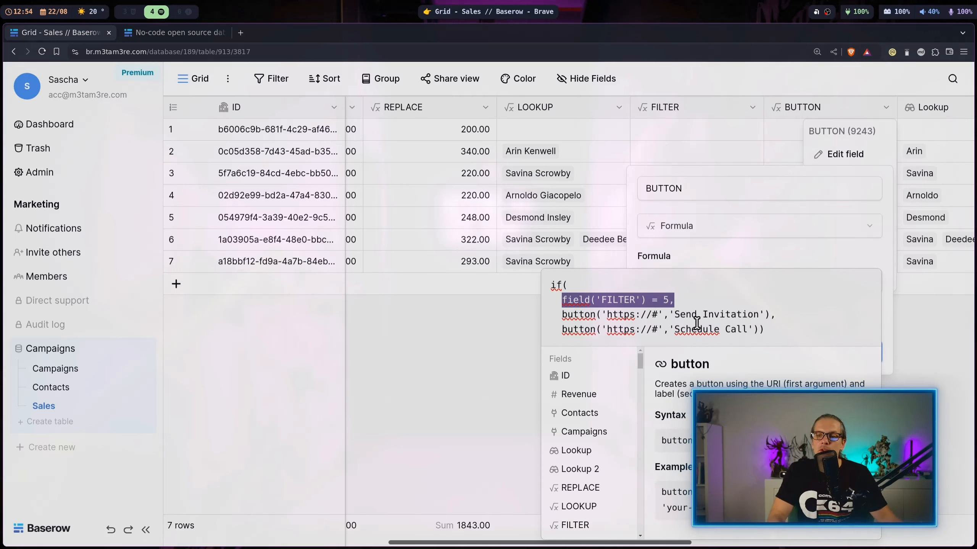
{"action": "left_click", "coordinate": [724, 257]}
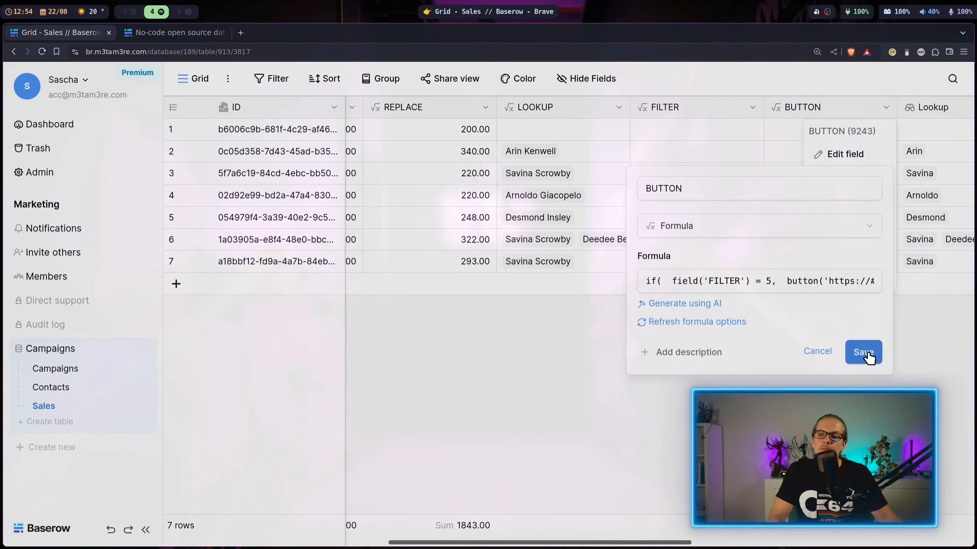
{"action": "left_click", "coordinate": [865, 351]}
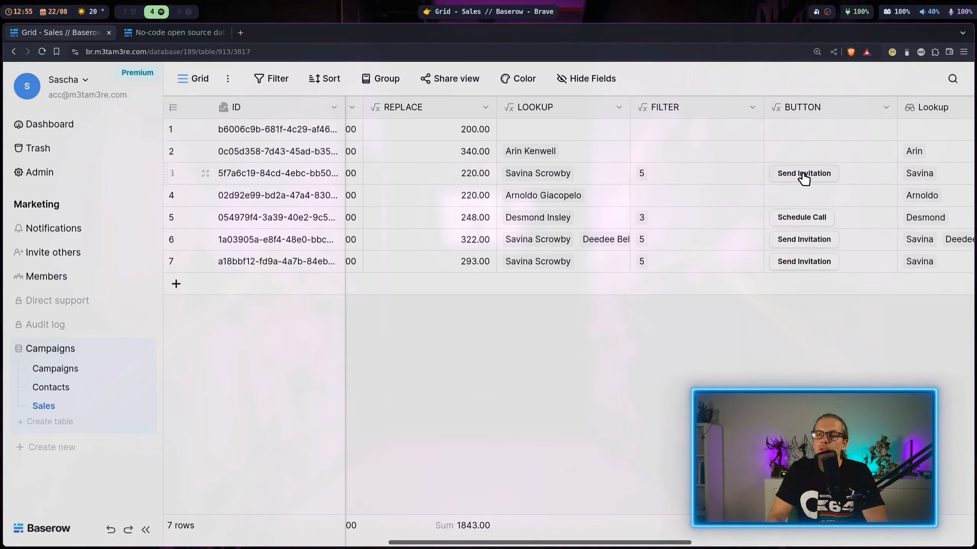